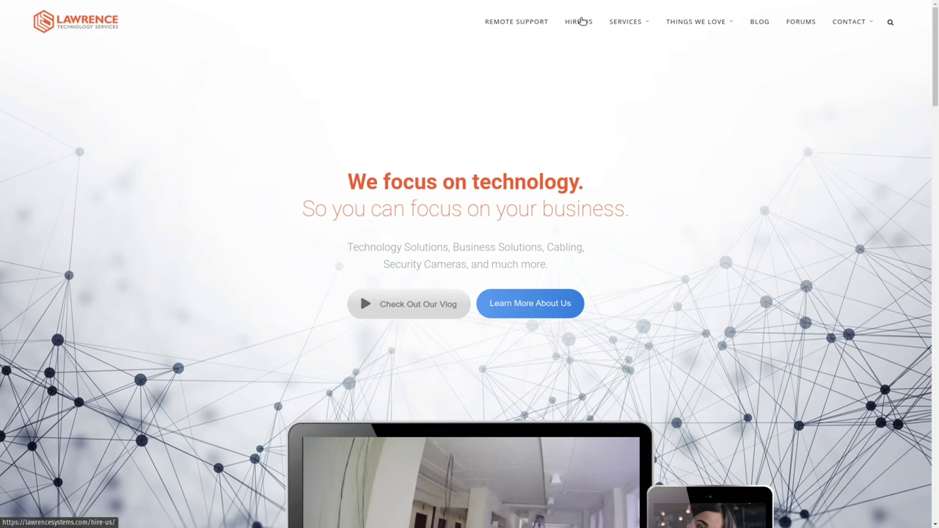
# Open the Lawrence Systems Hire Us page and scroll down to its rates and Contact Us form.
pyautogui.click(578, 22)
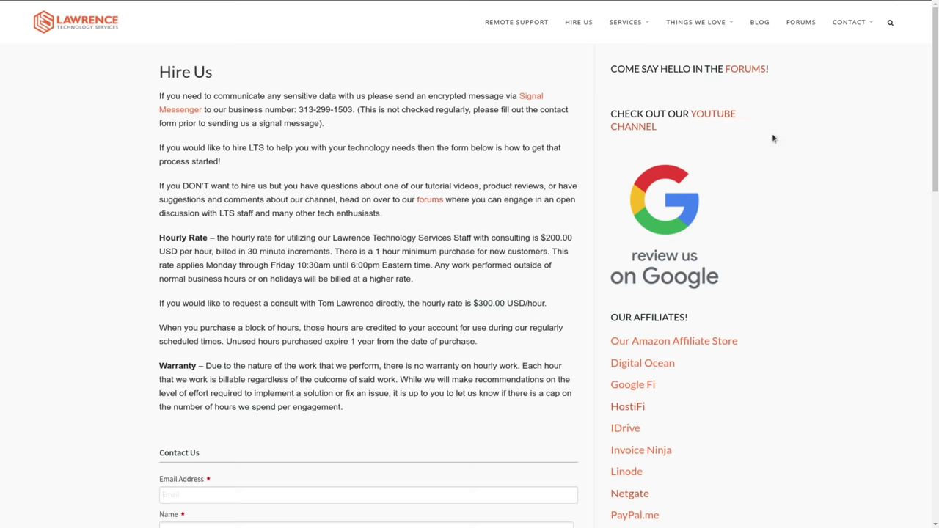
pyautogui.scroll(-3, 427, 204)
pyautogui.scroll(-3, 427, 207)
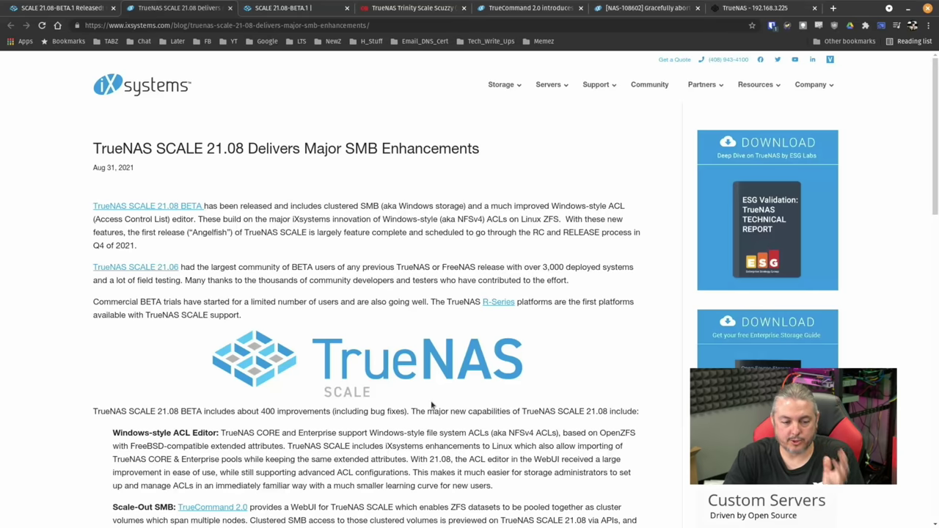
# Scroll to the SCALE 21.08 feature list and highlight the Windows-style ACL Editor and its ease-of-use sentence.
pyautogui.scroll(-5, 272, 199)
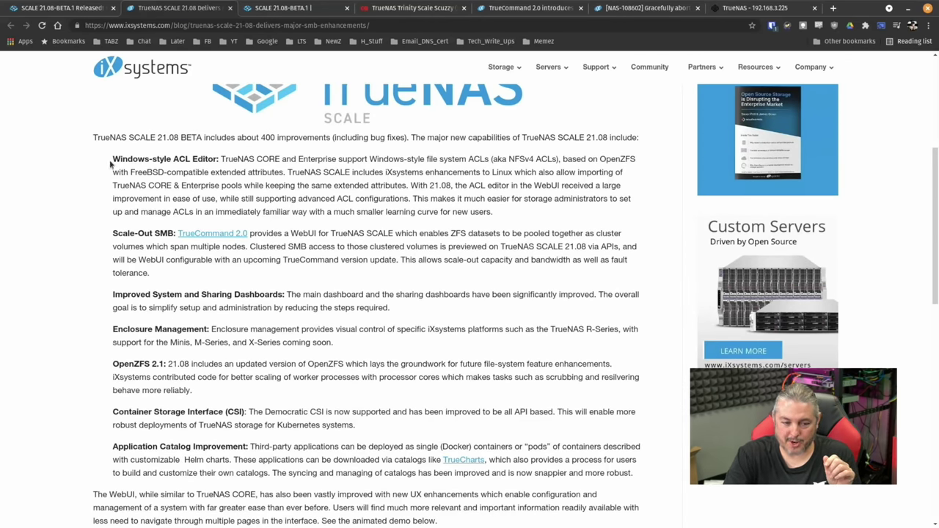
pyautogui.moveTo(111, 164); pyautogui.dragTo(240, 176)
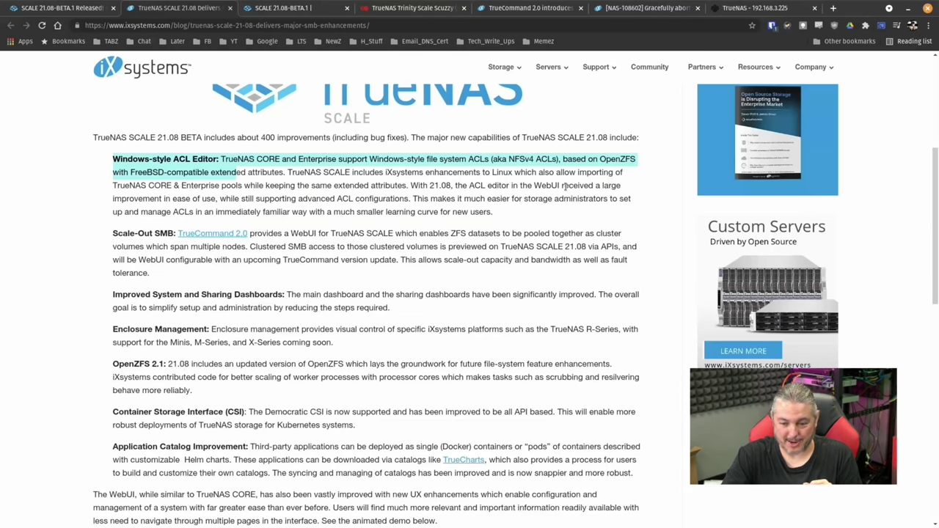
pyautogui.moveTo(563, 186); pyautogui.dragTo(219, 198)
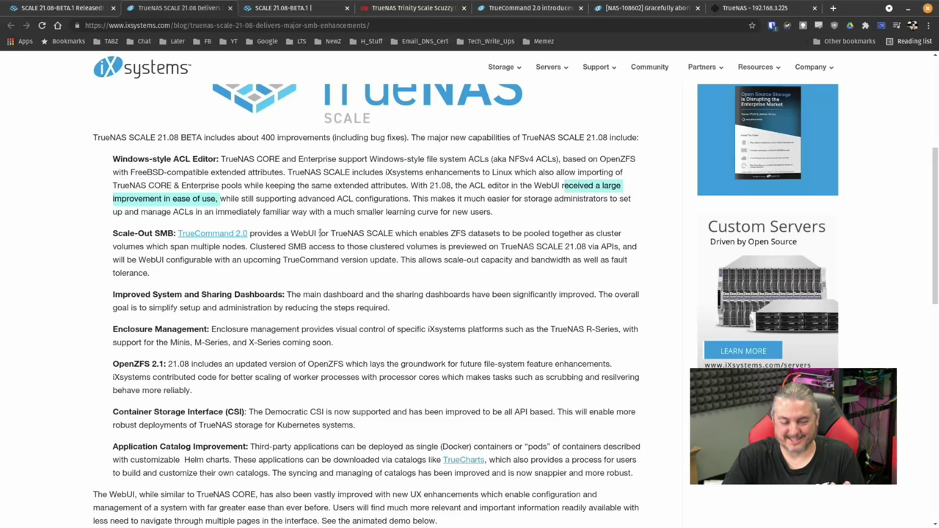
pyautogui.scroll(-2, 321, 239)
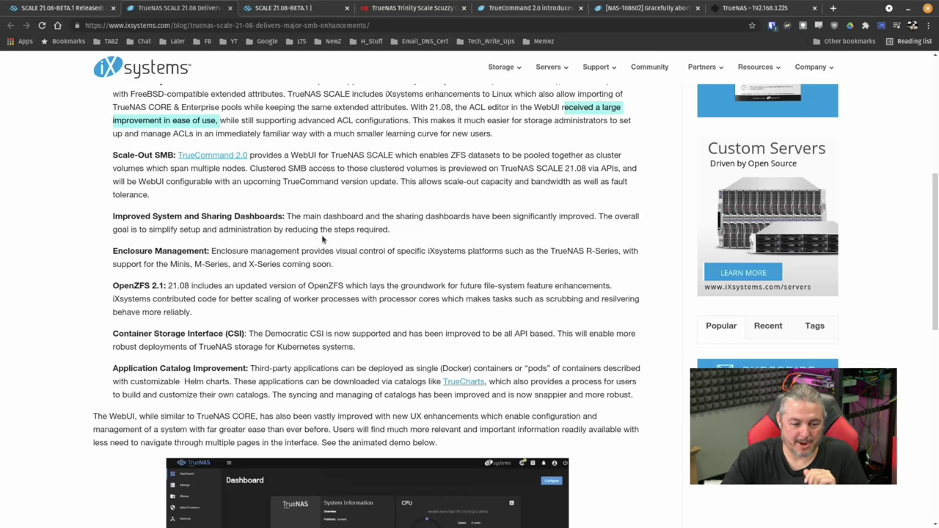
# Highlight the Scale-Out SMB paragraph, clear it, and switch to the TrueNAS Community forum thread.
pyautogui.moveTo(113, 155); pyautogui.dragTo(433, 202)
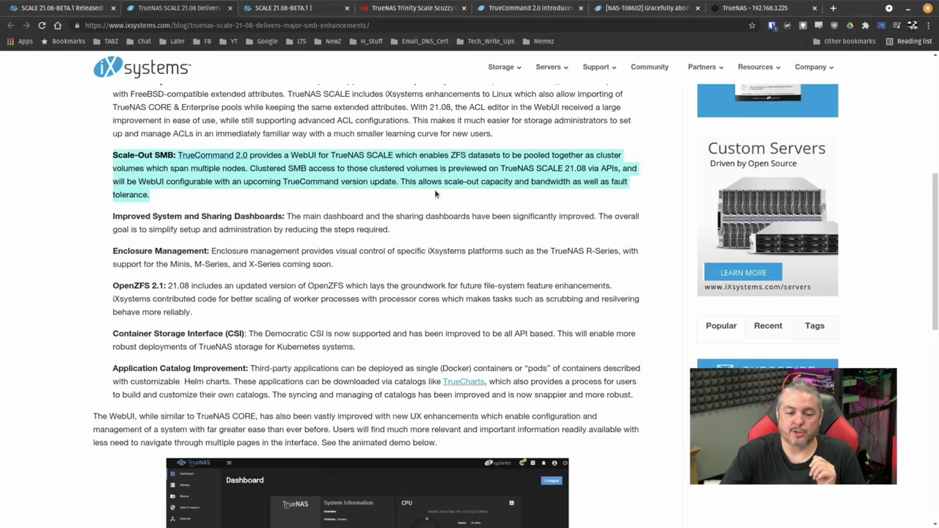
pyautogui.click(453, 163)
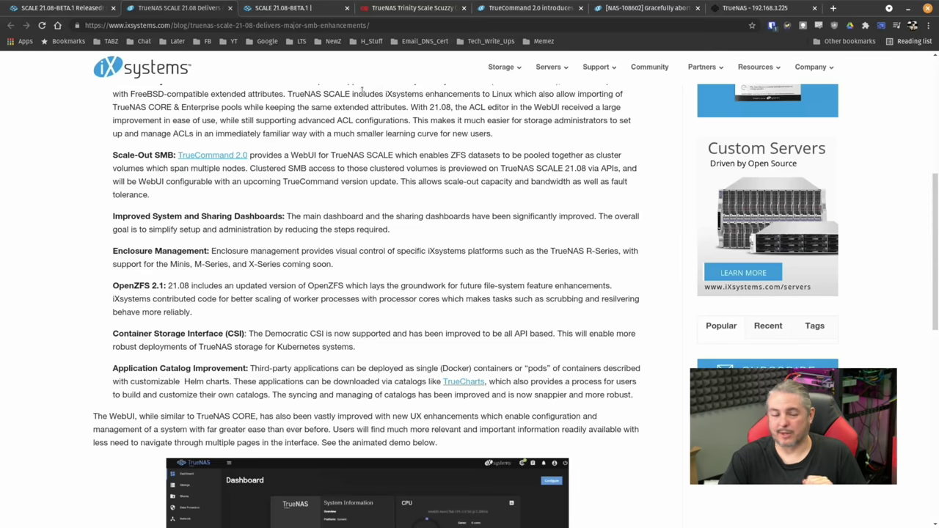
pyautogui.click(57, 10)
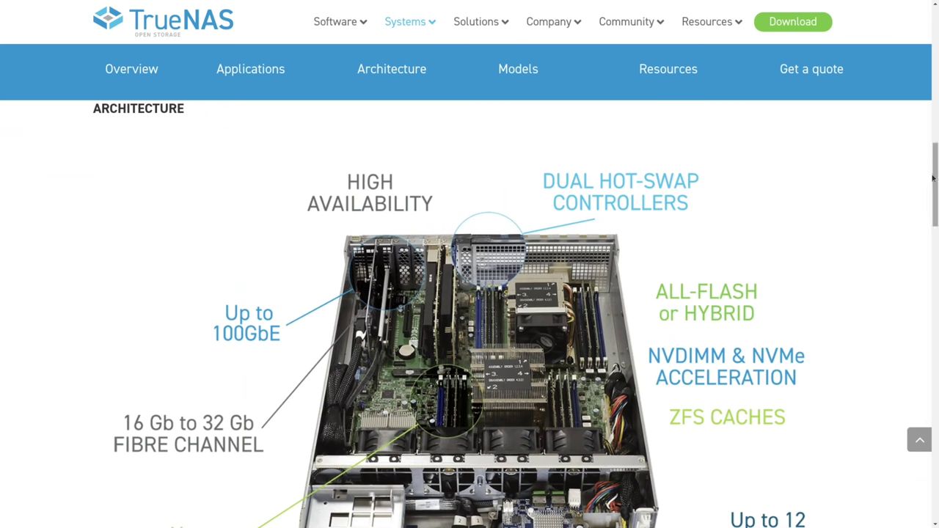
# Scroll the TrueNAS Systems page down to the high-availability architecture diagram.
pyautogui.moveTo(934, 179); pyautogui.dragTo(936, 192)
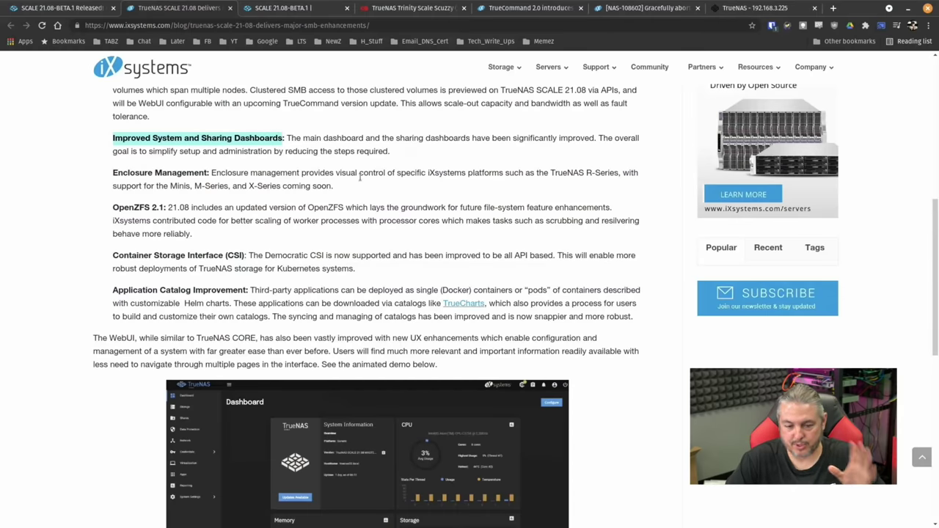
# Scroll to the Enclosure Management item and clear its highlight.
pyautogui.scroll(-1, 360, 176)
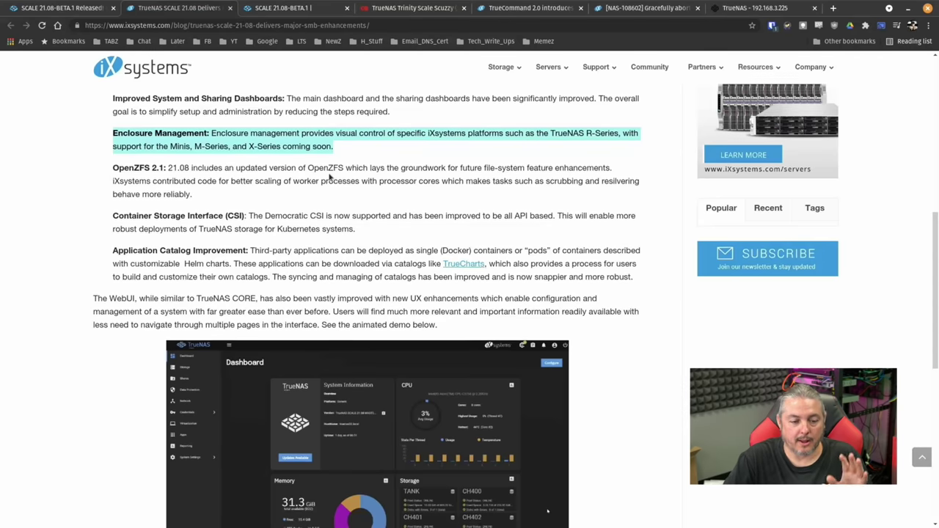
pyautogui.scroll(-1, 308, 115)
pyautogui.scroll(1, 315, 143)
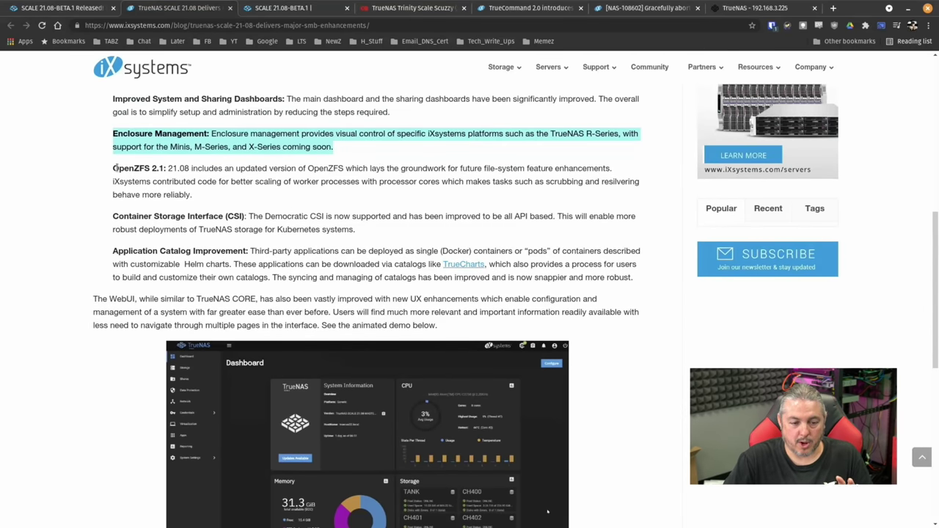
pyautogui.click(167, 175)
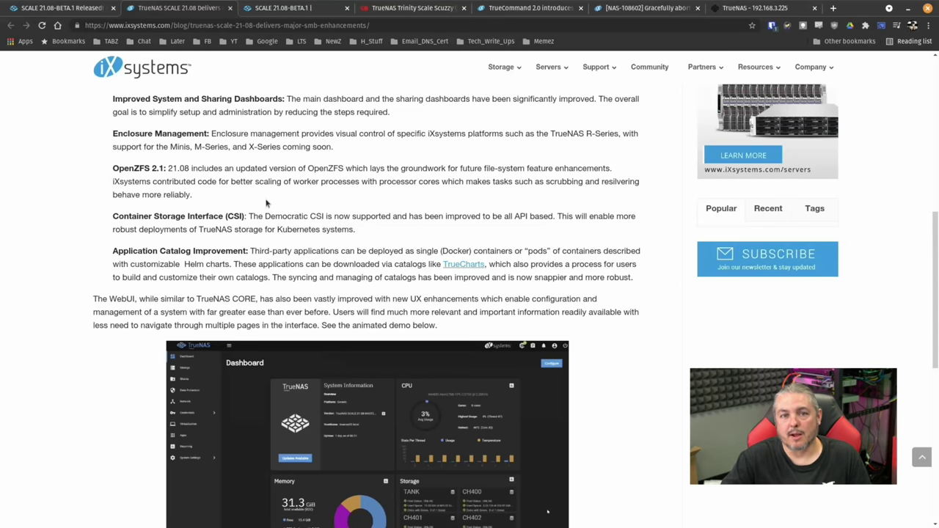
# Open the SCALE 21.08-BETA.1 release notes and scroll through them.
pyautogui.click(292, 6)
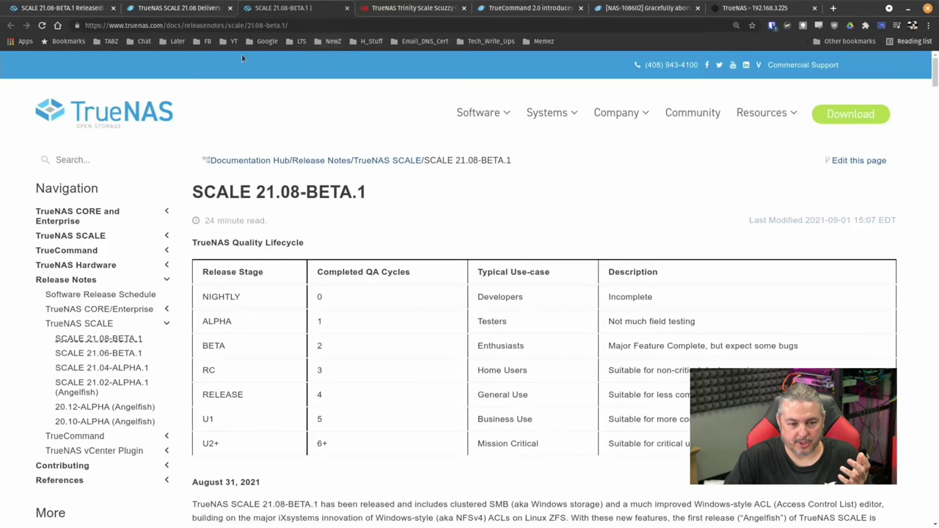
pyautogui.scroll(-5, 383, 178)
pyautogui.moveTo(934, 96); pyautogui.dragTo(935, 66)
# Back on the blog post, highlight the Container Storage Interface item, then move on to Application Catalog.
pyautogui.click(165, 9)
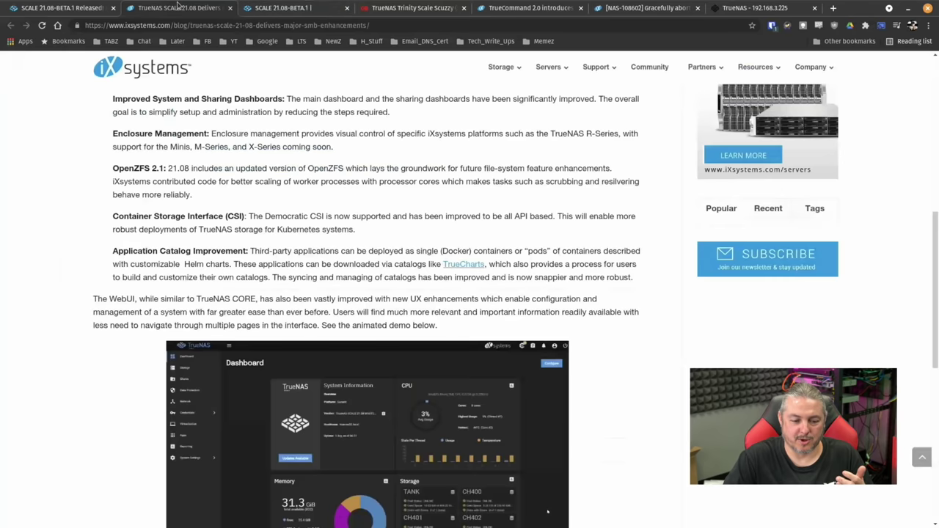
pyautogui.scroll(-2, 359, 193)
pyautogui.scroll(2, 220, 209)
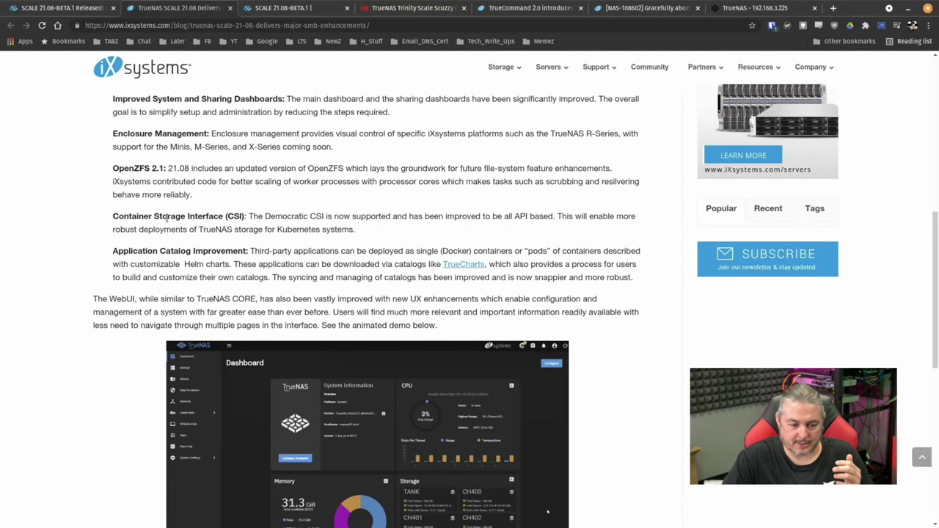
pyautogui.moveTo(112, 215); pyautogui.dragTo(282, 215)
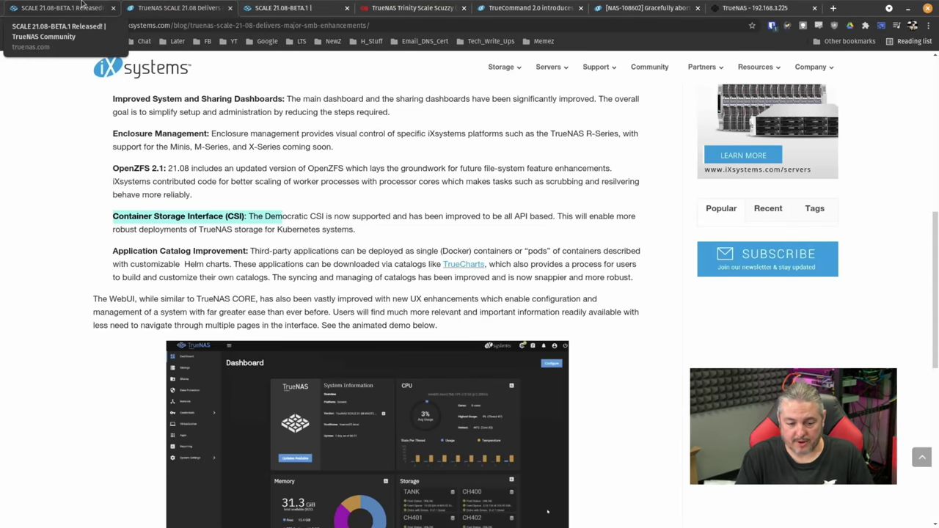
pyautogui.click(362, 230)
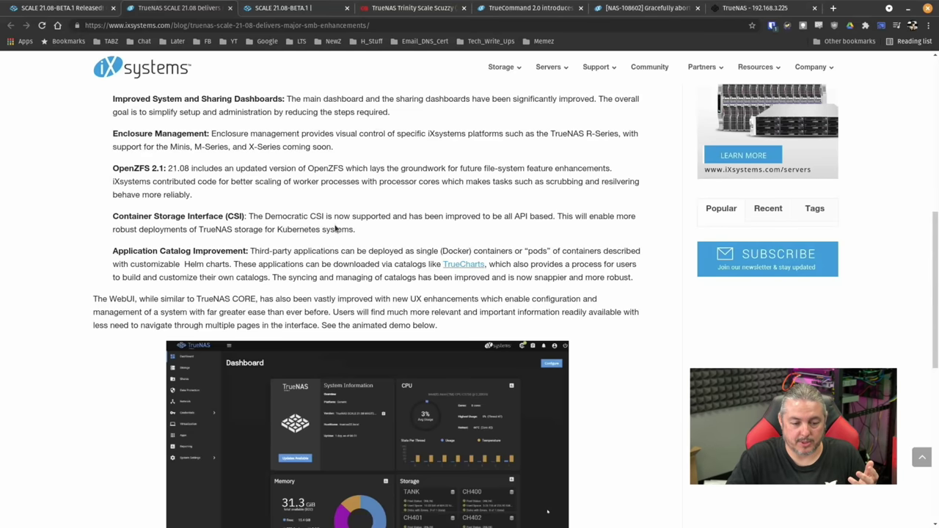
pyautogui.scroll(-1, 335, 229)
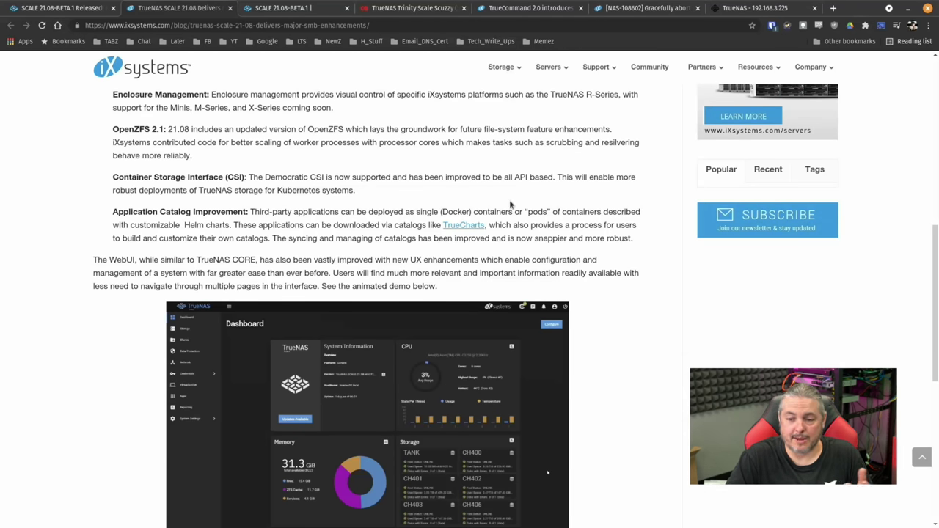
# Switch to TrueNAS SCALE and browse the catalog of available applications.
pyautogui.hotkey('ctrl', '9')
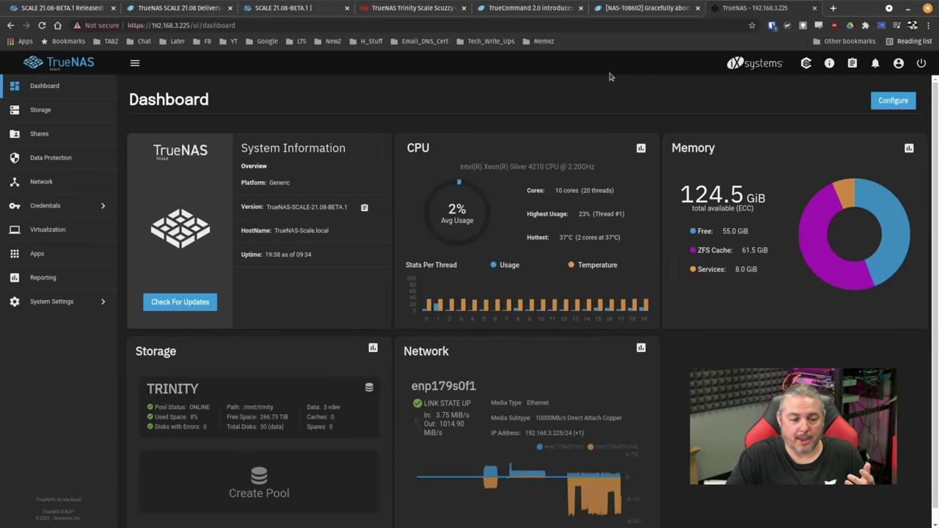
pyautogui.click(86, 246)
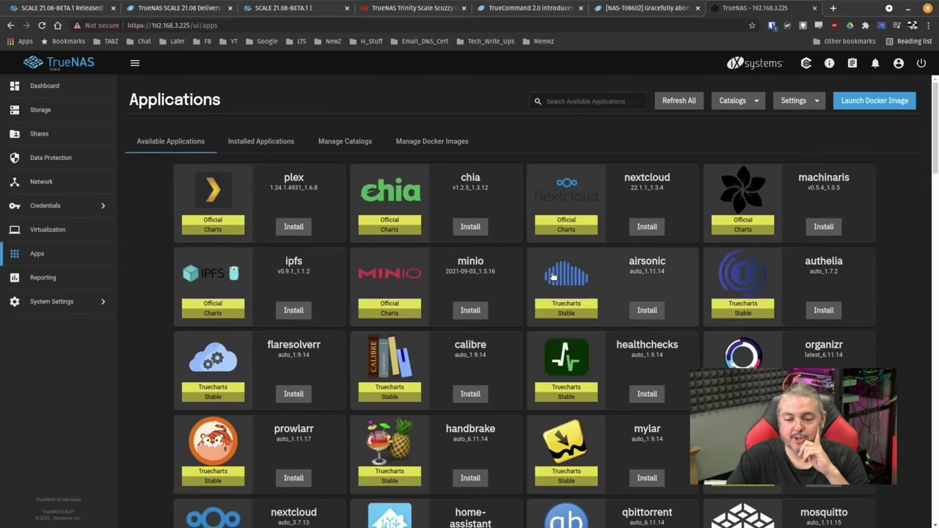
pyautogui.scroll(-20, 554, 279)
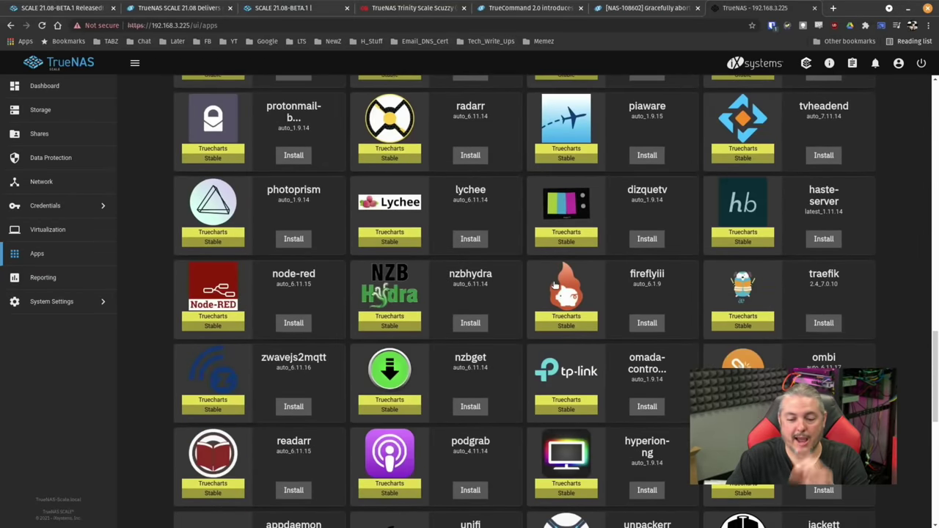
pyautogui.scroll(-7, 554, 285)
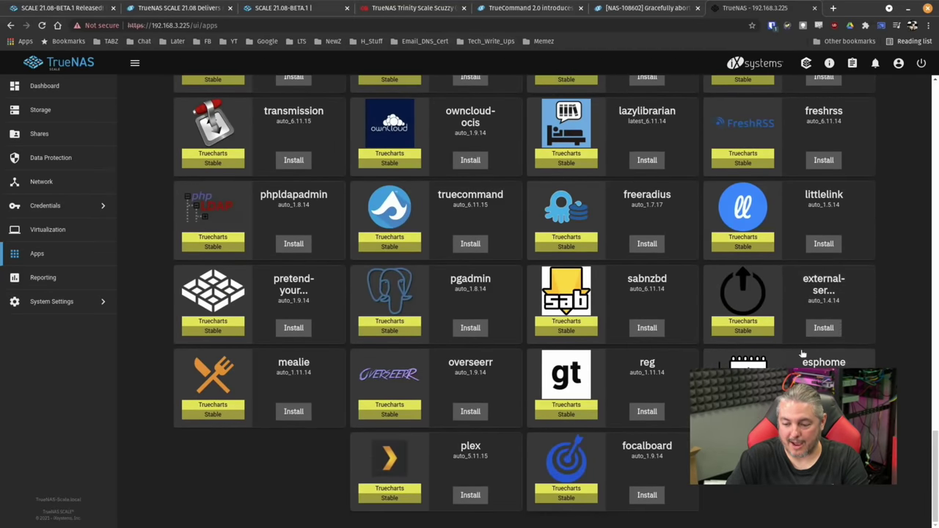
pyautogui.moveTo(932, 462); pyautogui.dragTo(937, 88)
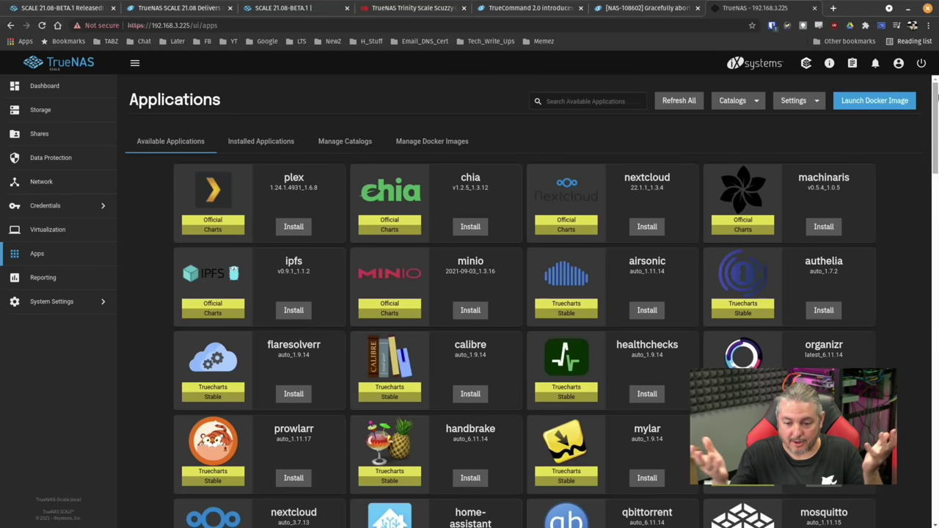
# Scroll through the rest of the application catalog, then return to the system Dashboard.
pyautogui.scroll(-6, 628, 305)
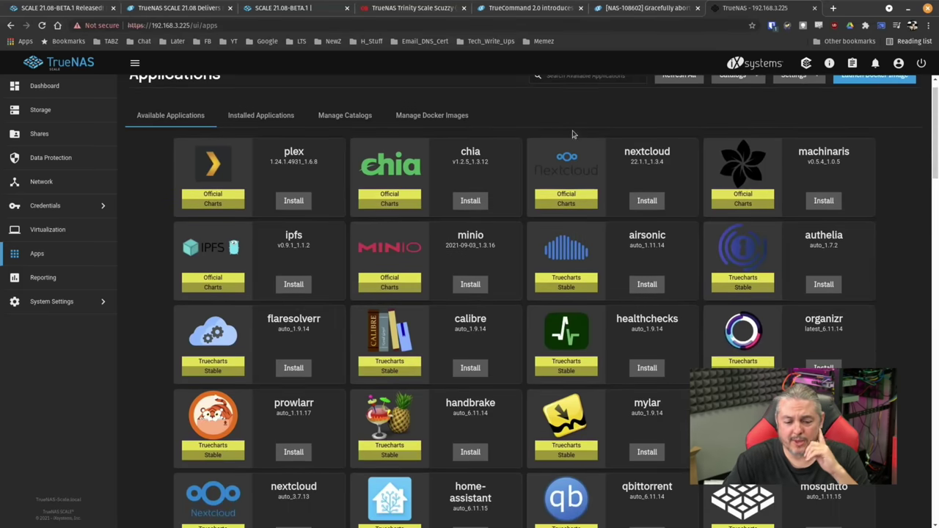
pyautogui.scroll(2, 628, 305)
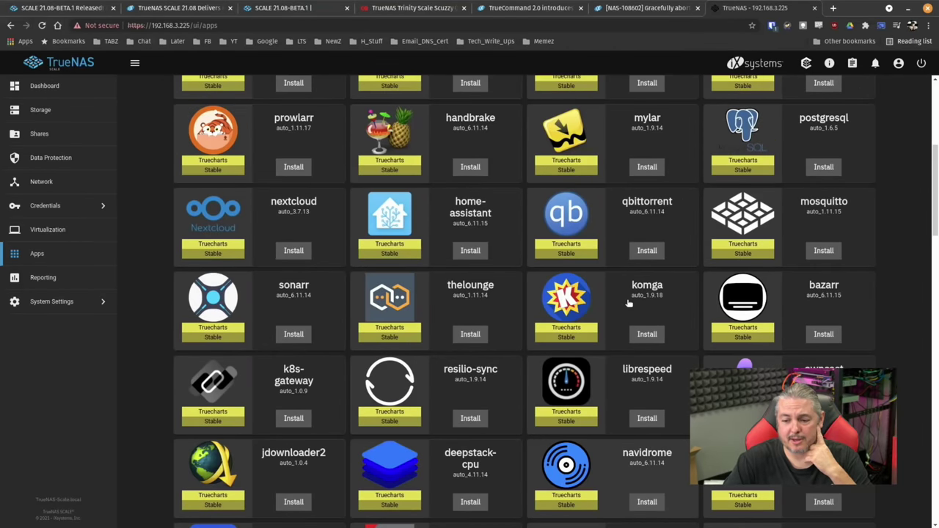
pyautogui.scroll(-9, 629, 303)
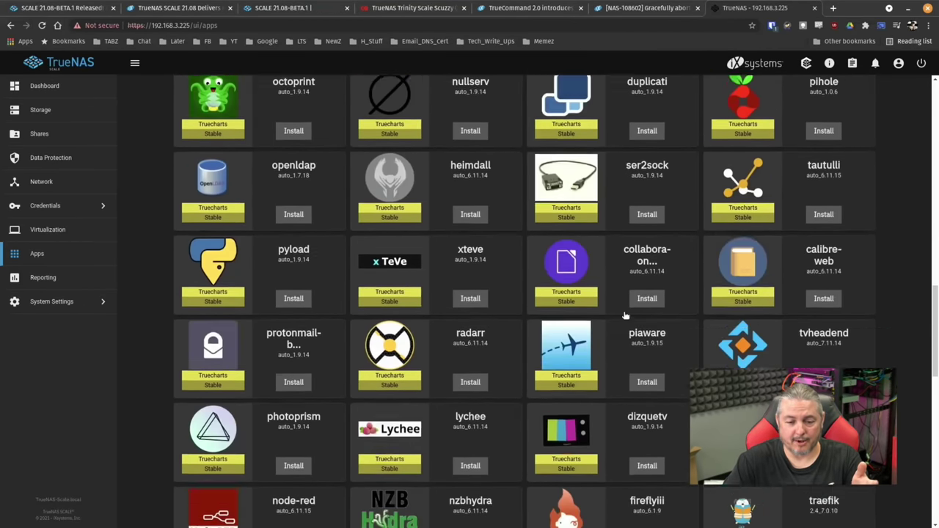
pyautogui.scroll(-6, 625, 315)
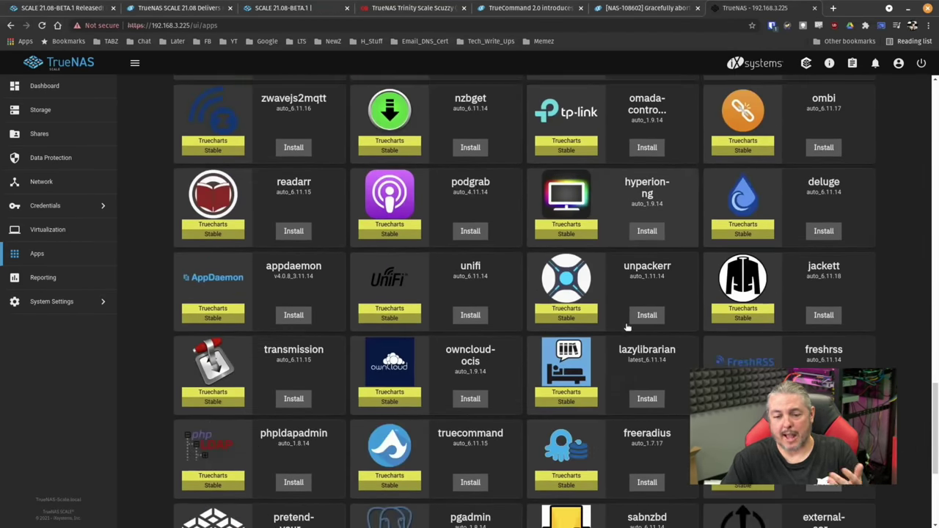
pyautogui.scroll(2, 628, 327)
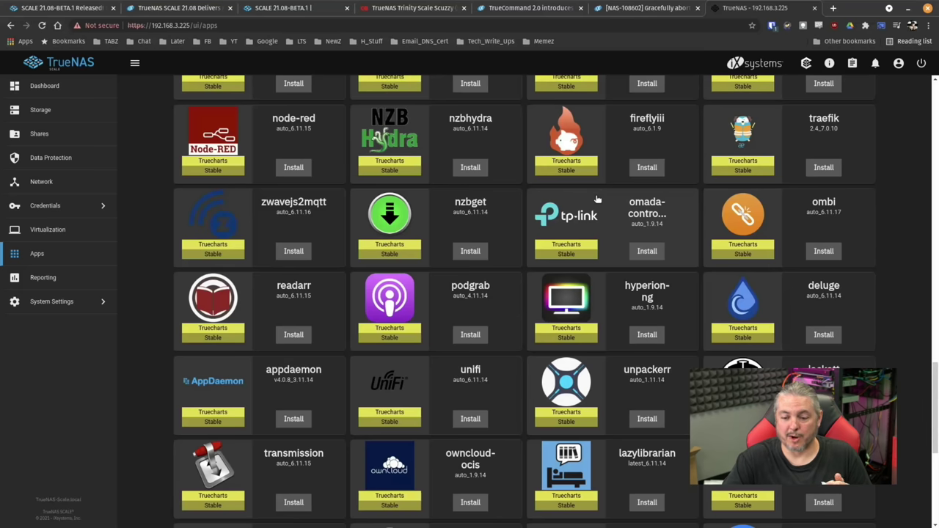
pyautogui.scroll(-1, 598, 199)
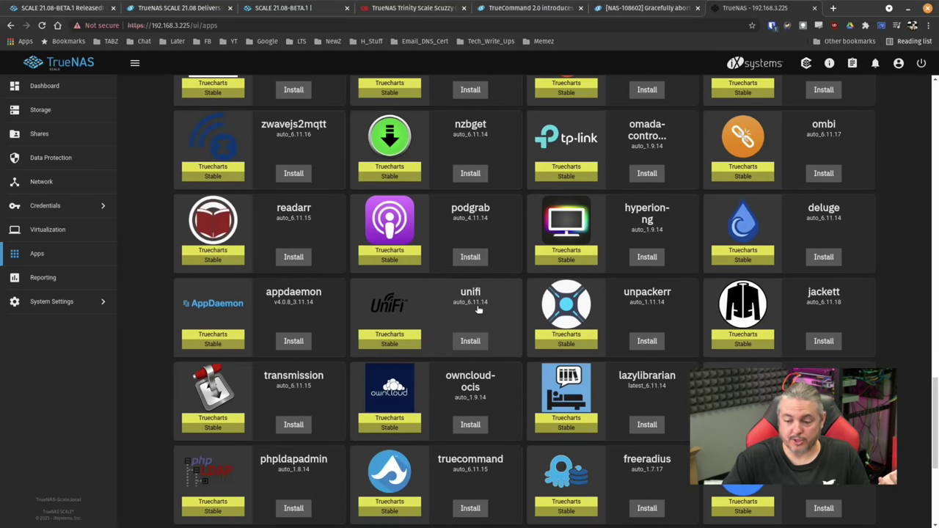
pyautogui.scroll(-2, 478, 312)
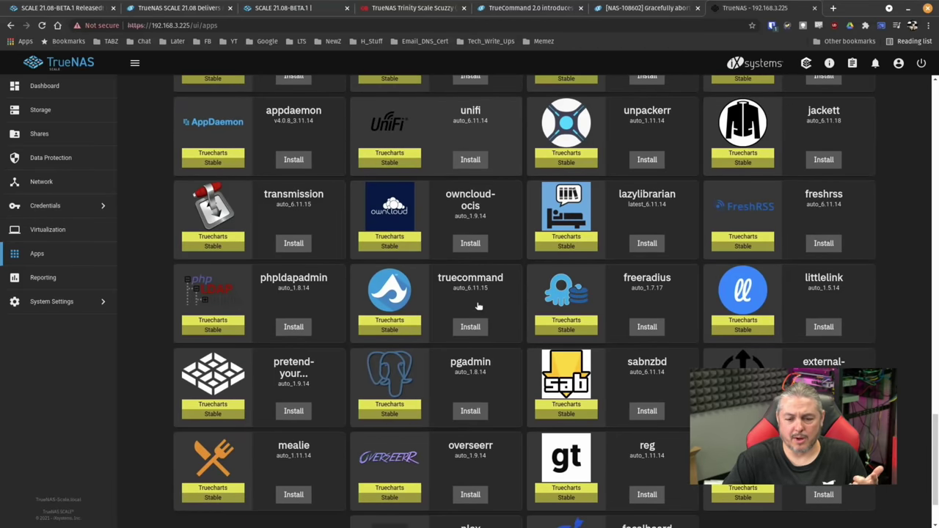
pyautogui.scroll(6, 479, 307)
pyautogui.scroll(-7, 479, 306)
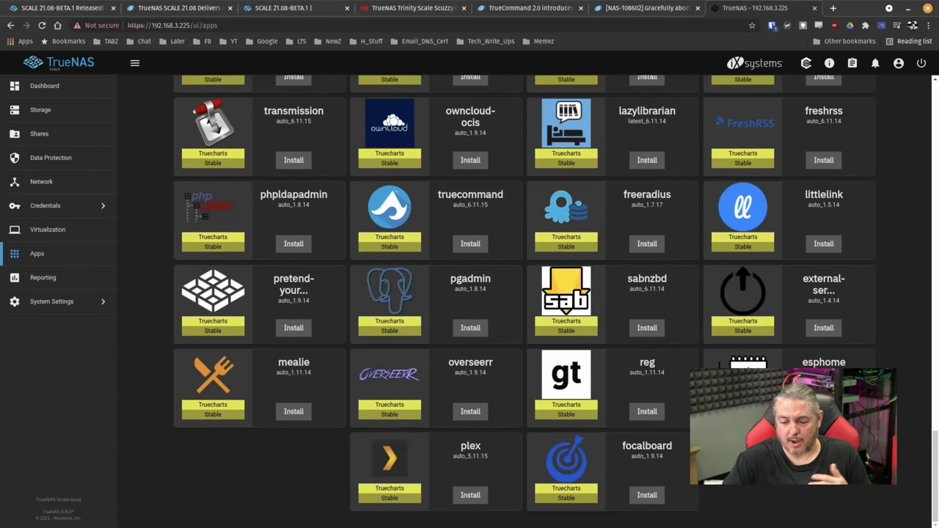
pyautogui.moveTo(935, 462); pyautogui.dragTo(936, 99)
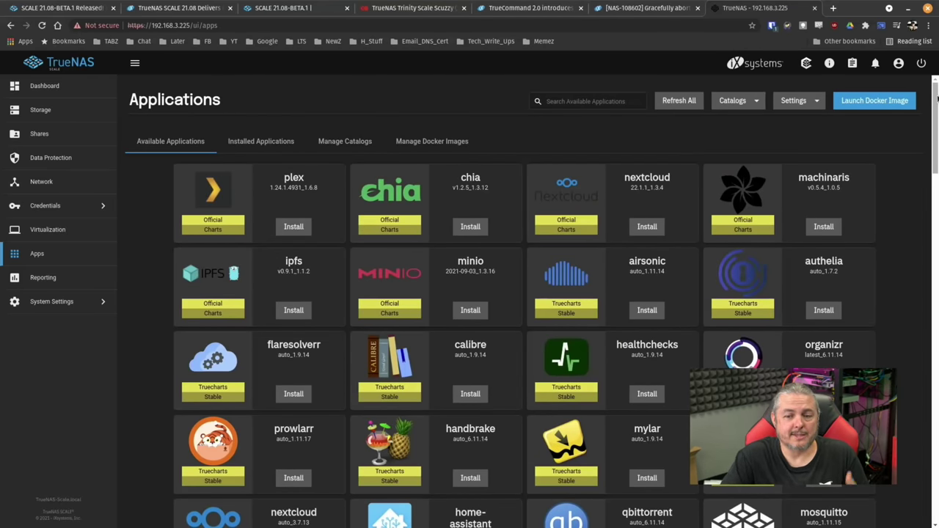
pyautogui.click(57, 94)
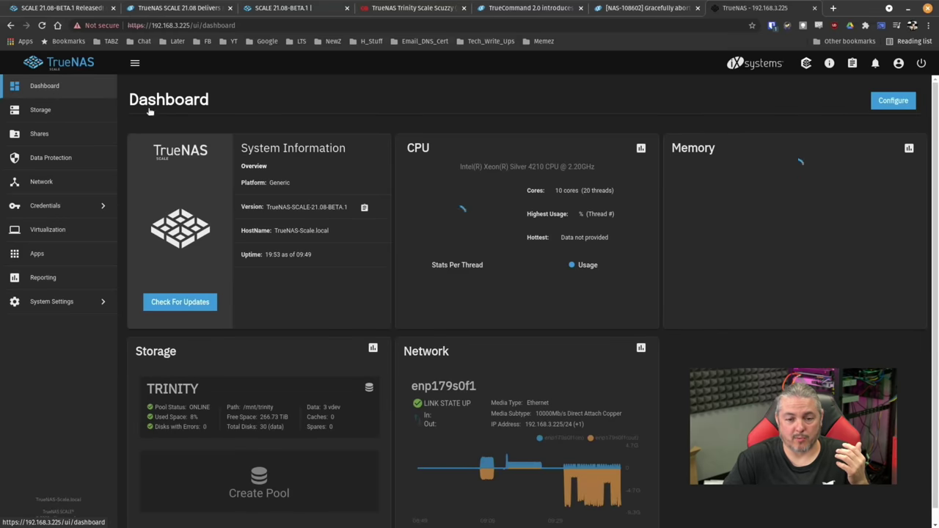
pyautogui.click(424, 7)
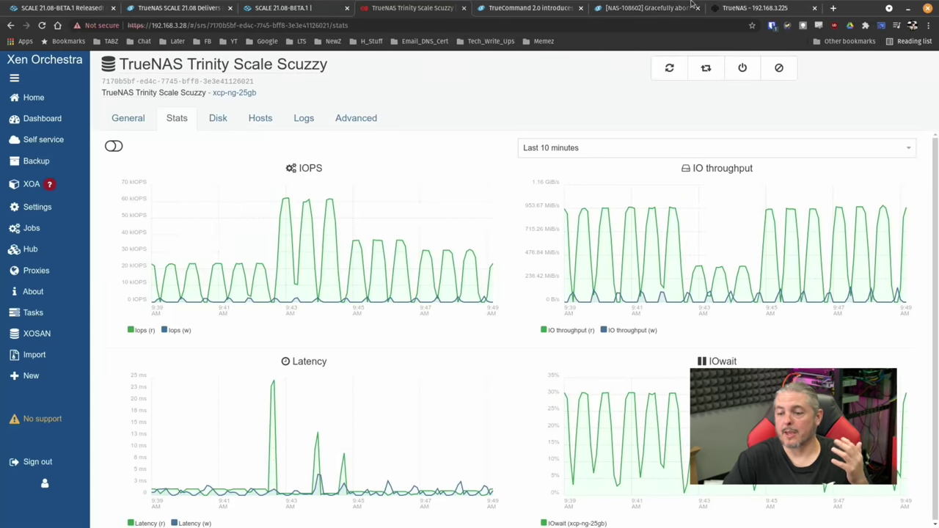
pyautogui.hotkey('ctrl', '9')
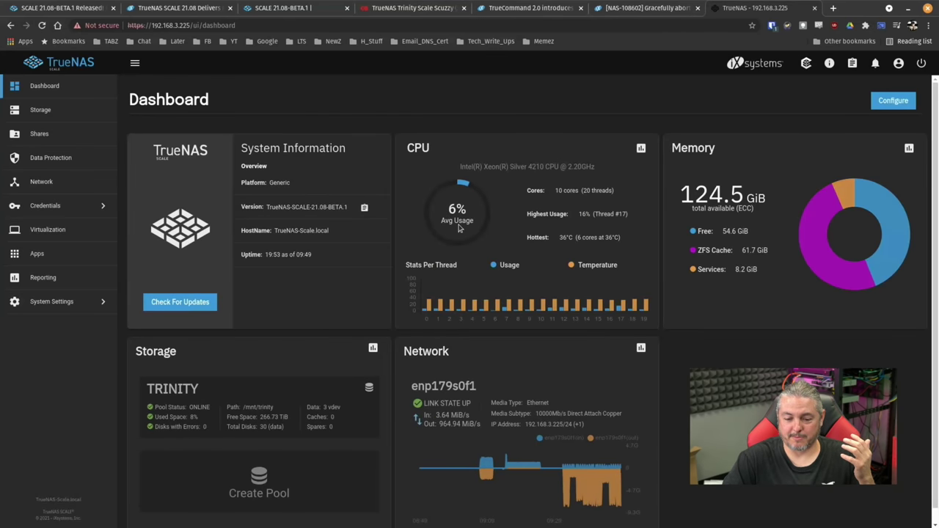
pyautogui.scroll(-1, 458, 229)
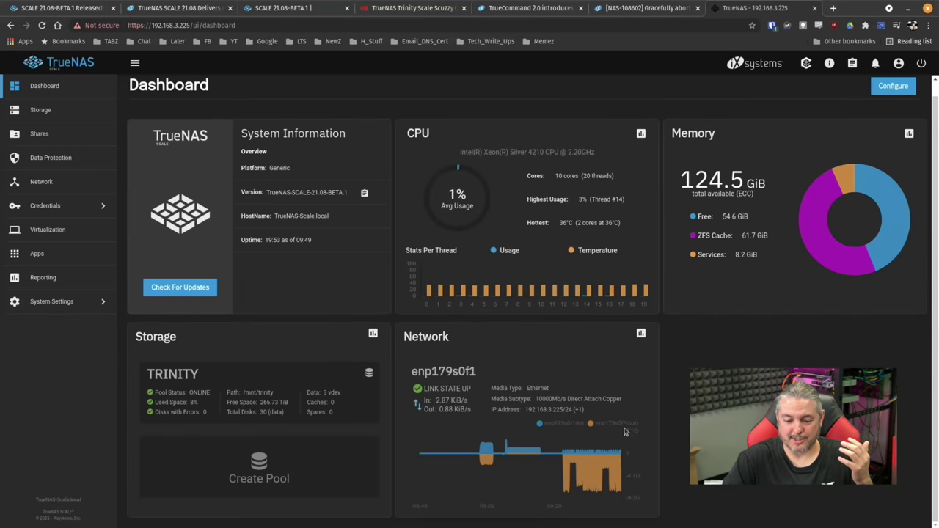
pyautogui.click(65, 279)
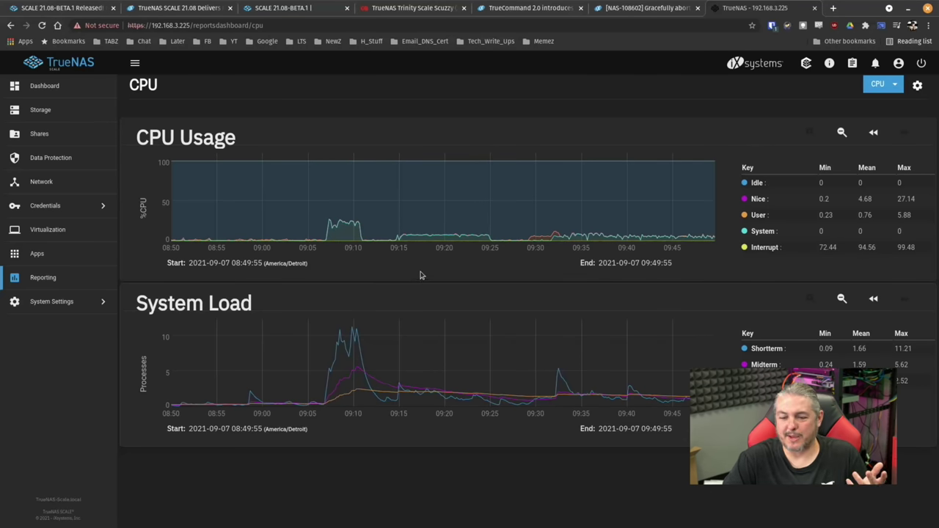
pyautogui.click(895, 85)
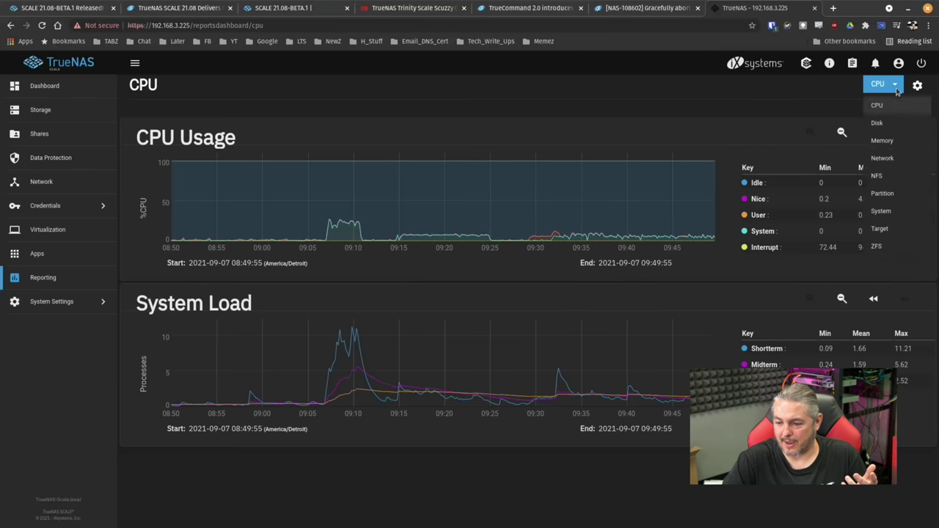
pyautogui.click(882, 158)
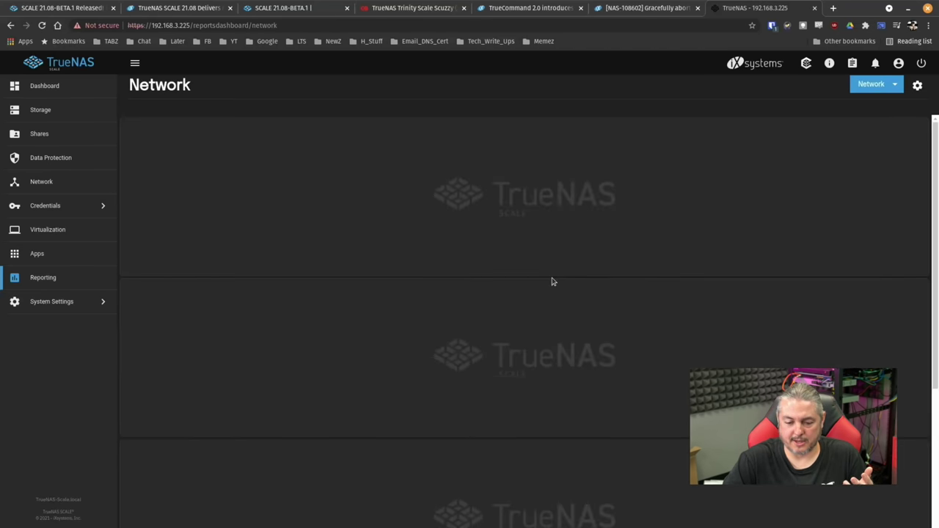
pyautogui.scroll(-3, 554, 283)
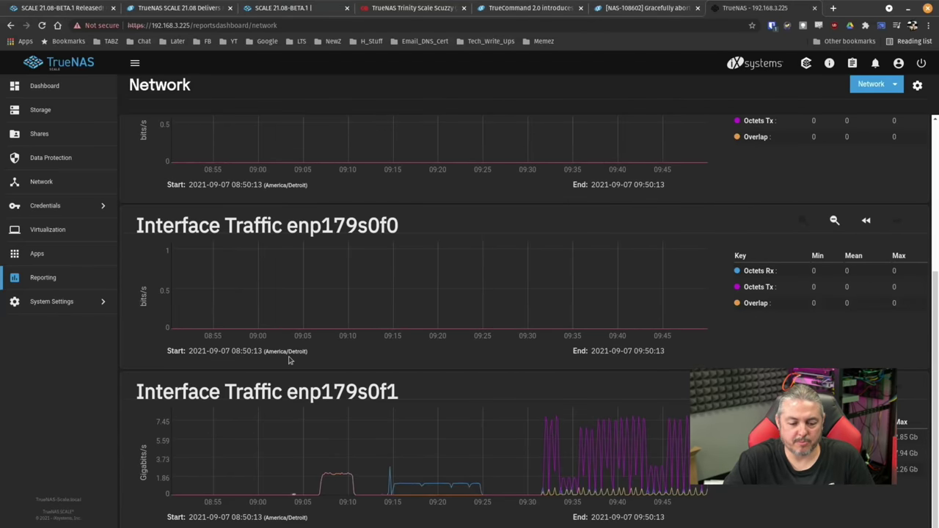
pyautogui.scroll(3, 288, 360)
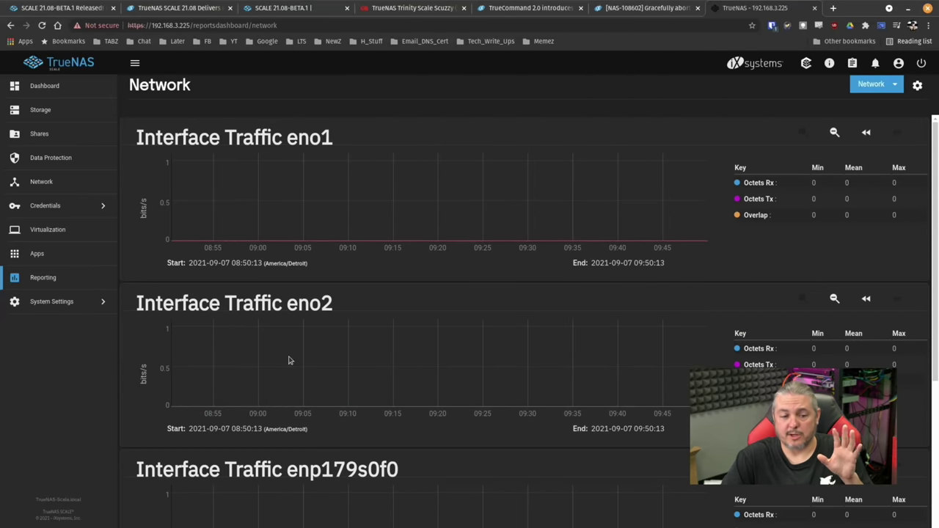
pyautogui.click(81, 95)
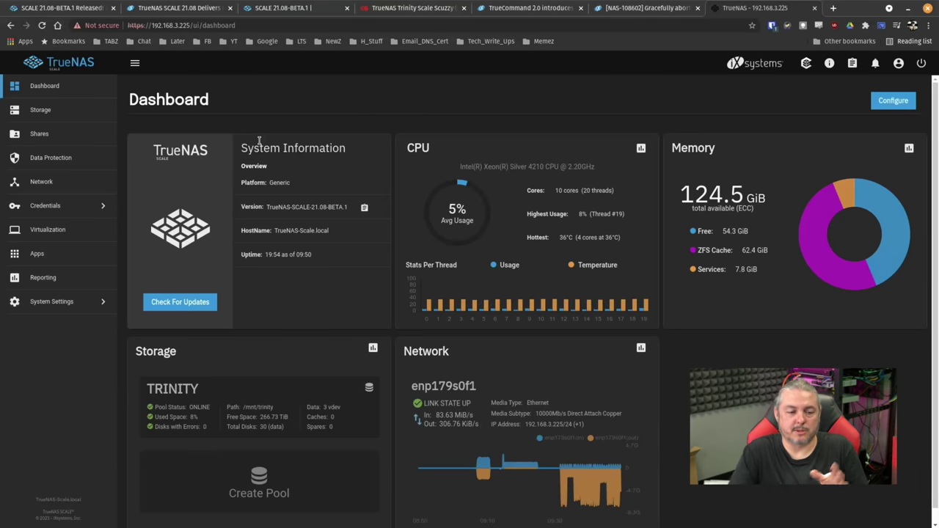
# Show Xen Orchestra's IOPS, throughput and latency stats for the TrueNAS Trinity Scale Scuzzy storage.
pyautogui.click(402, 8)
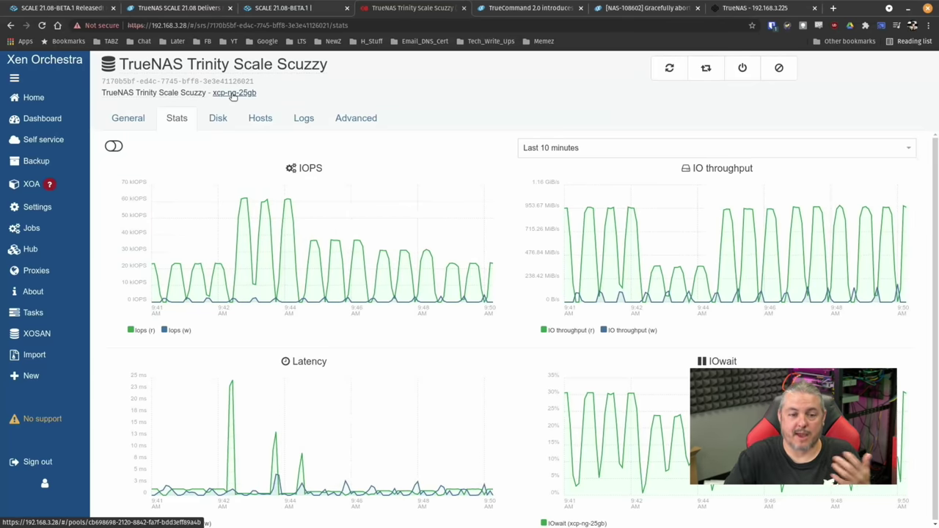
# Open the TrueNAS SCALE Shares overview, briefly checking Xen Orchestra's storage IO stats in between.
pyautogui.click(767, 8)
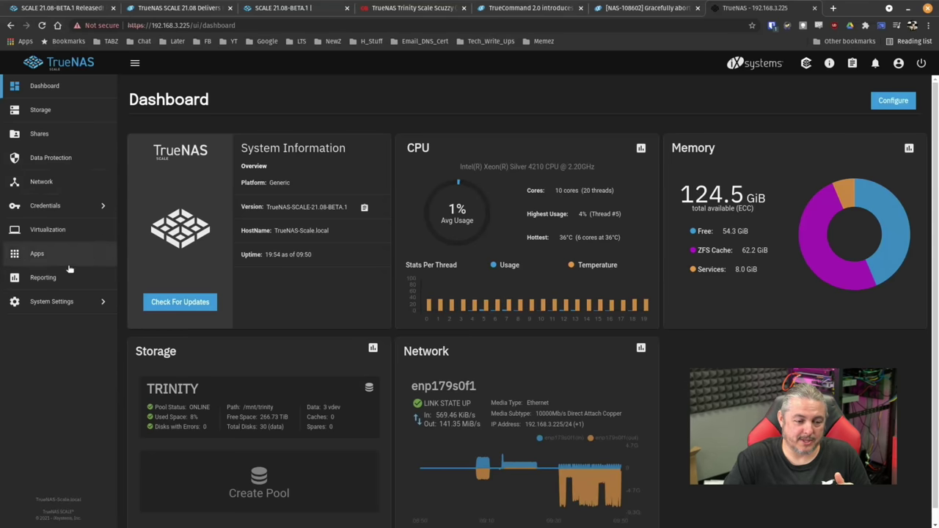
pyautogui.click(80, 136)
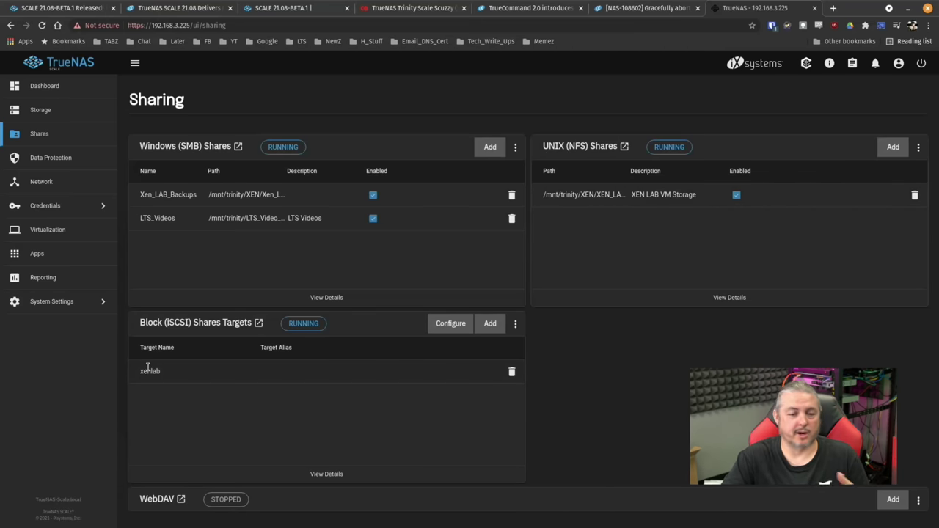
pyautogui.click(380, 6)
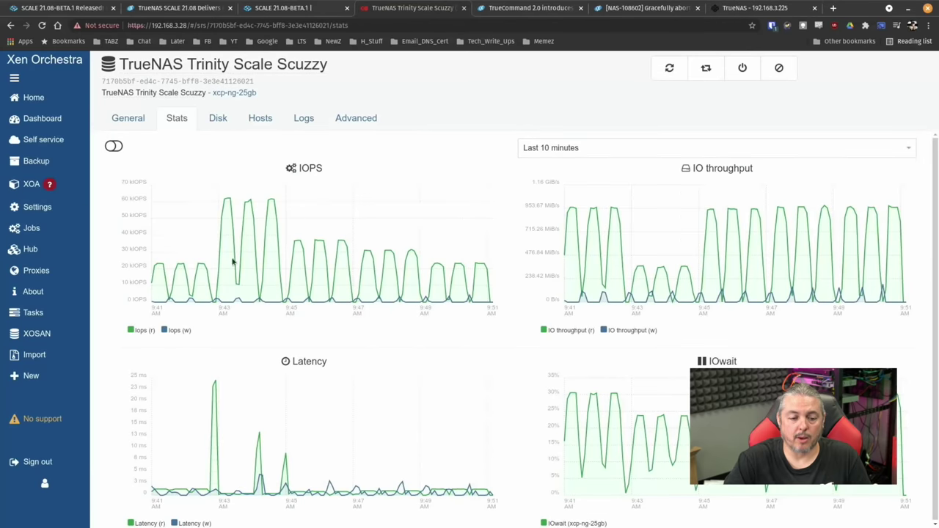
pyautogui.click(723, 5)
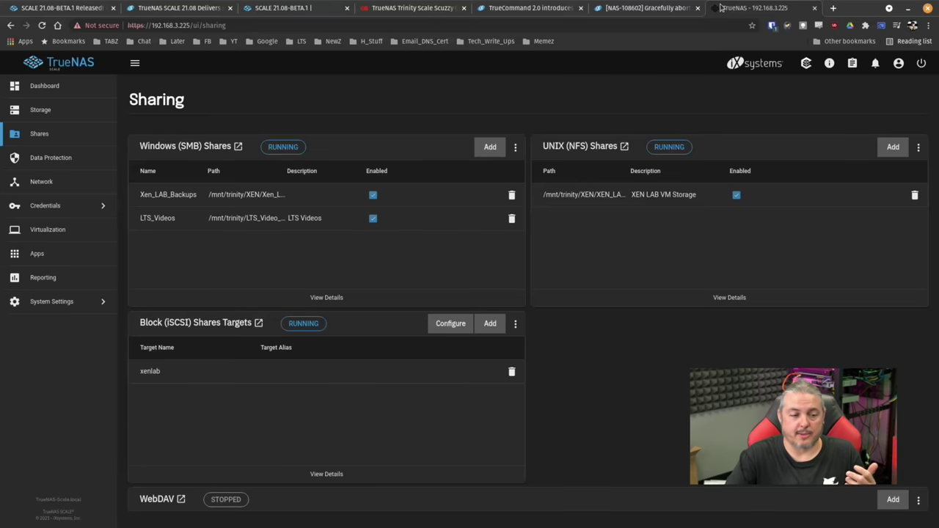
# Return to the Dashboard and highlight the 62.2 GiB ZFS Cache figure in the Memory widget.
pyautogui.click(83, 85)
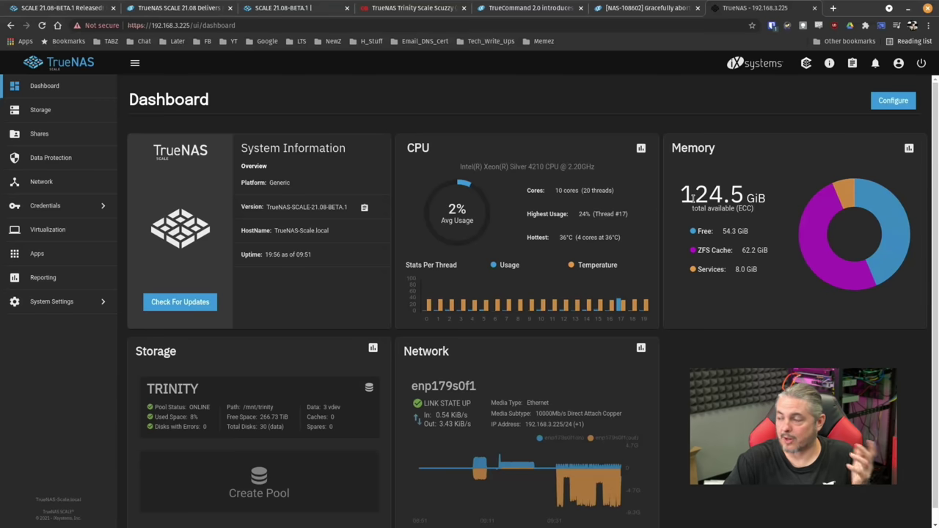
pyautogui.scroll(-1, 694, 209)
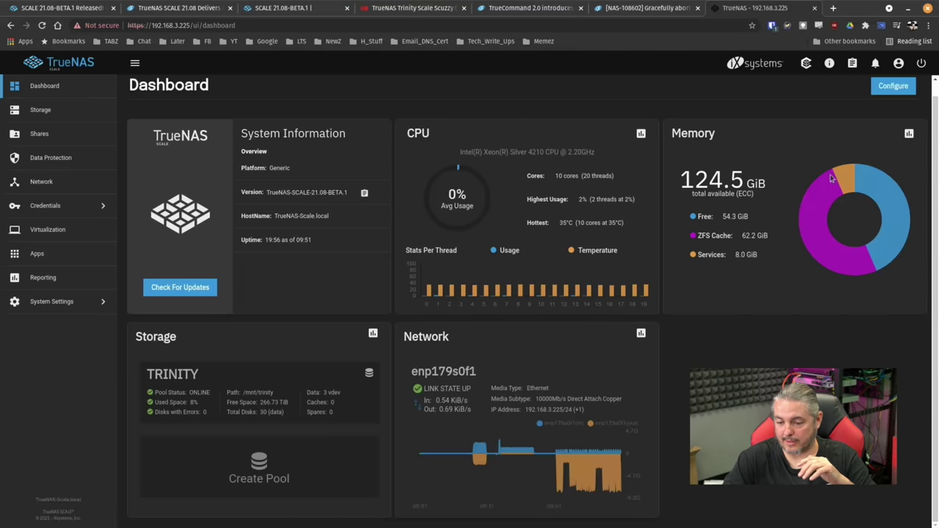
pyautogui.moveTo(741, 236); pyautogui.dragTo(770, 248)
pyautogui.click(770, 247)
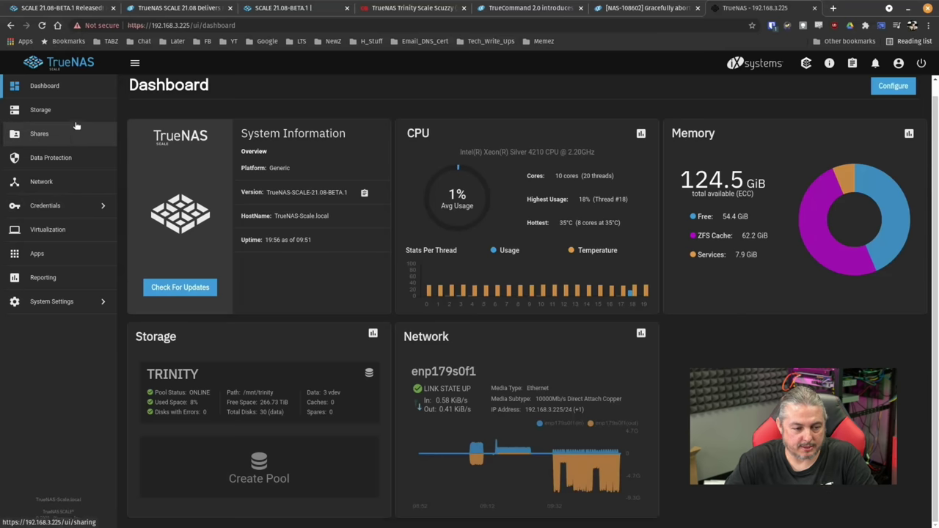
# Open Storage and view the status of every disk in the trinity pool.
pyautogui.click(42, 115)
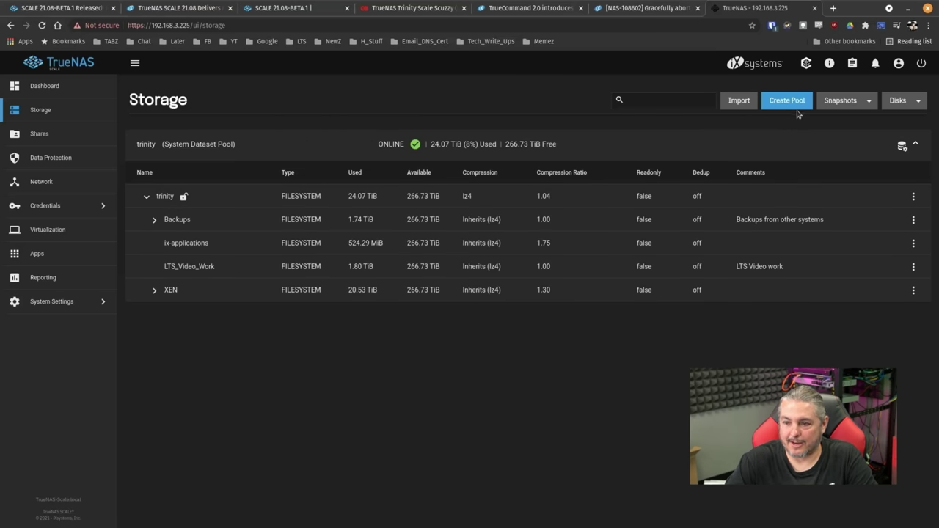
pyautogui.click(902, 146)
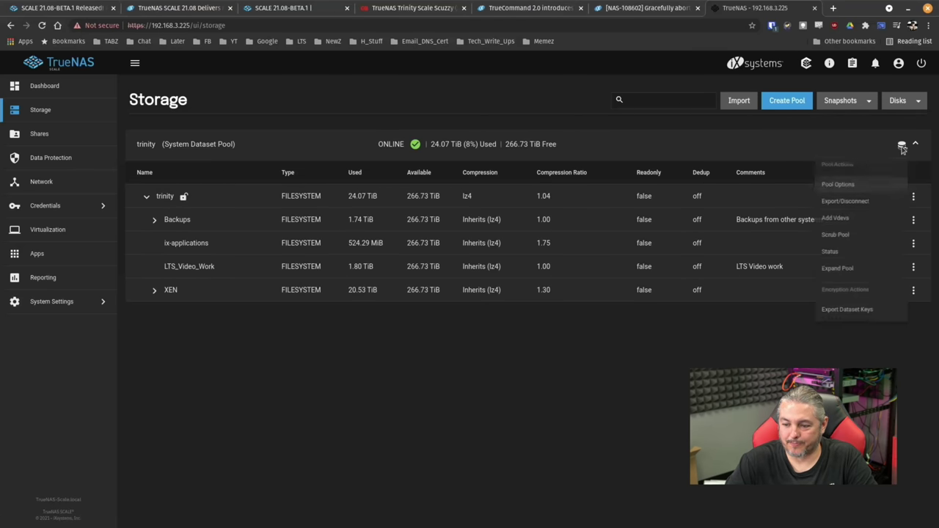
pyautogui.click(864, 256)
pyautogui.scroll(-7, 401, 230)
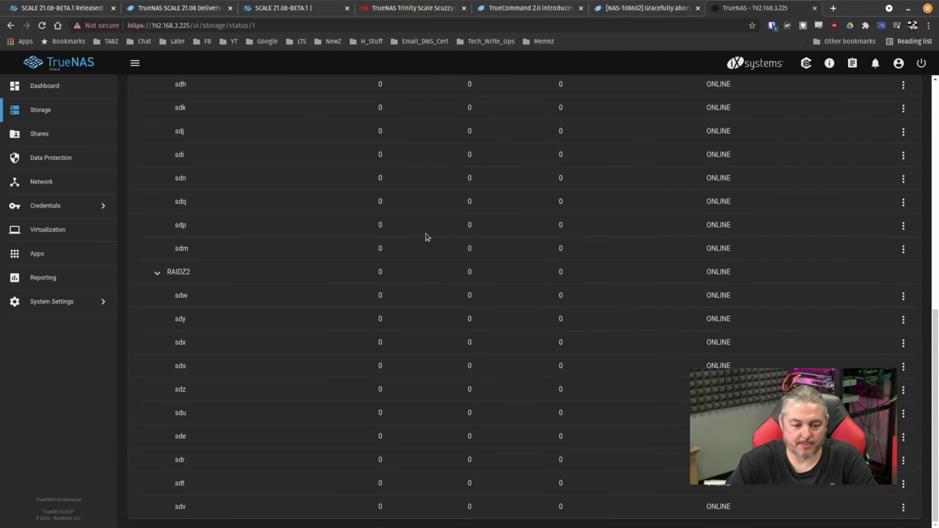
pyautogui.scroll(7, 426, 237)
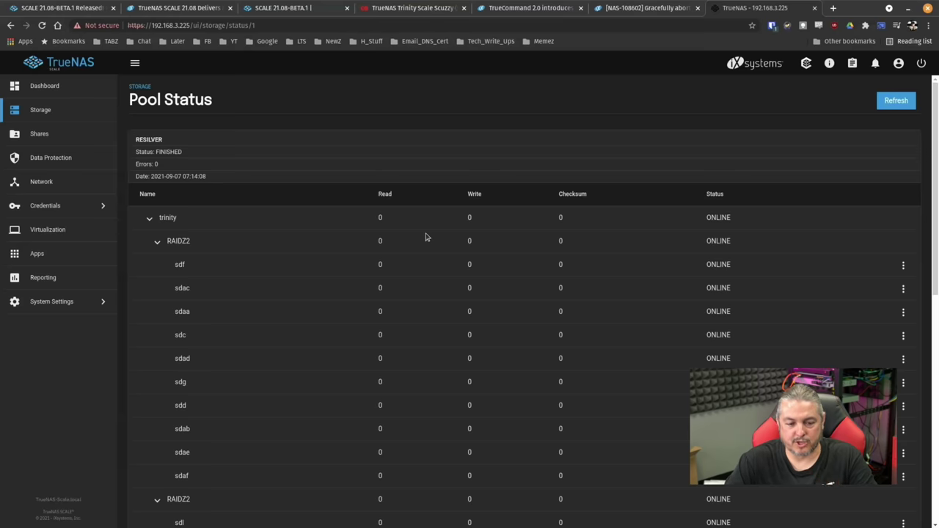
pyautogui.scroll(-4, 426, 237)
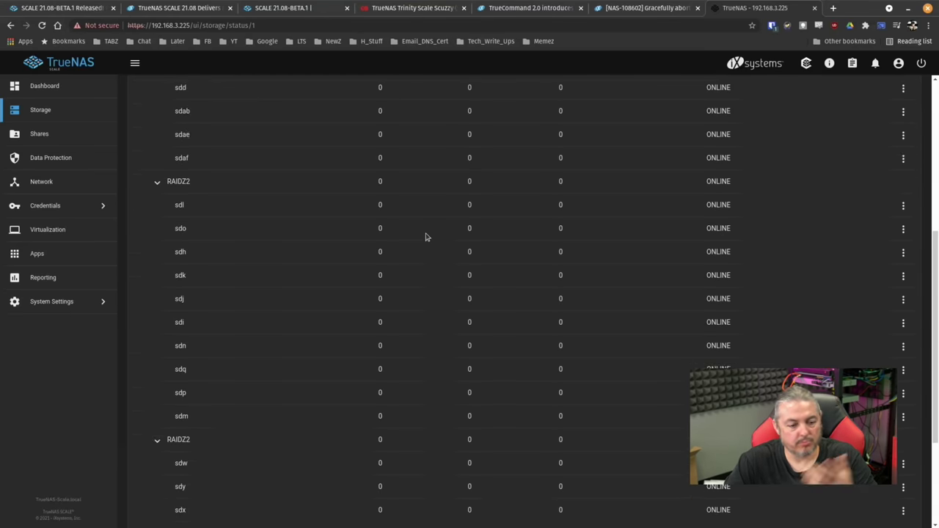
pyautogui.scroll(4, 426, 237)
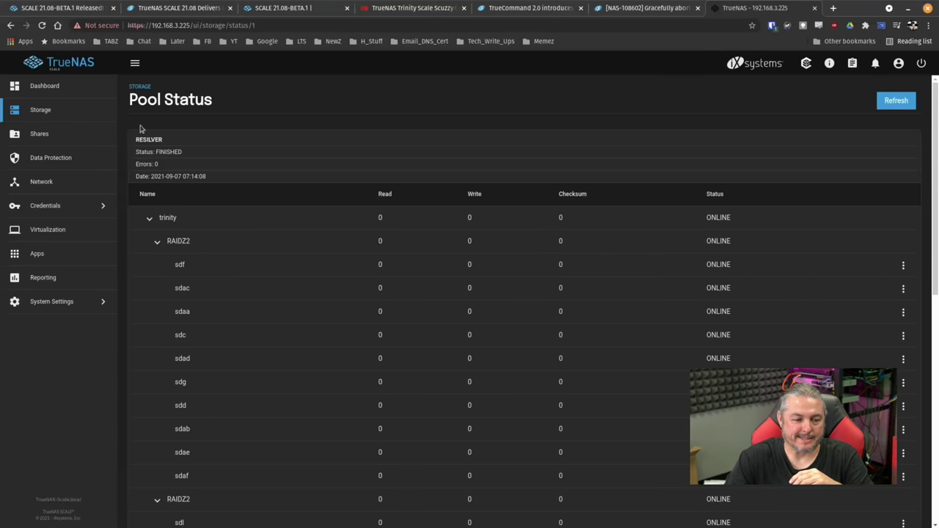
# Back on the pool overview, expand the Backups dataset to reveal LTS_Videos and test1.
pyautogui.click(47, 110)
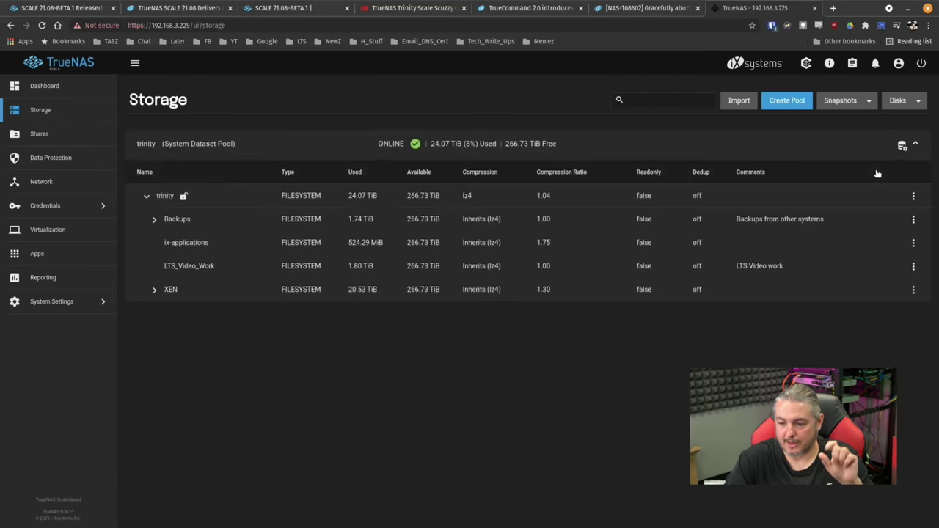
pyautogui.click(901, 146)
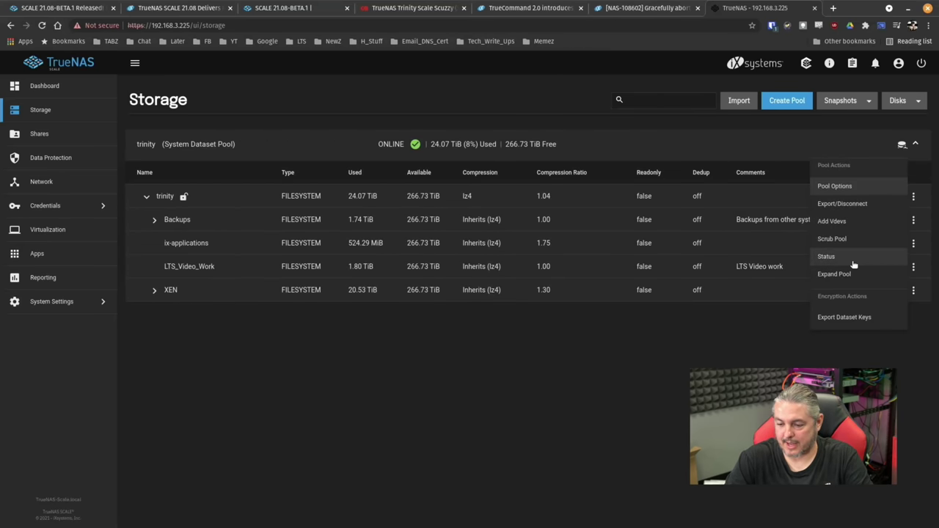
pyautogui.click(635, 315)
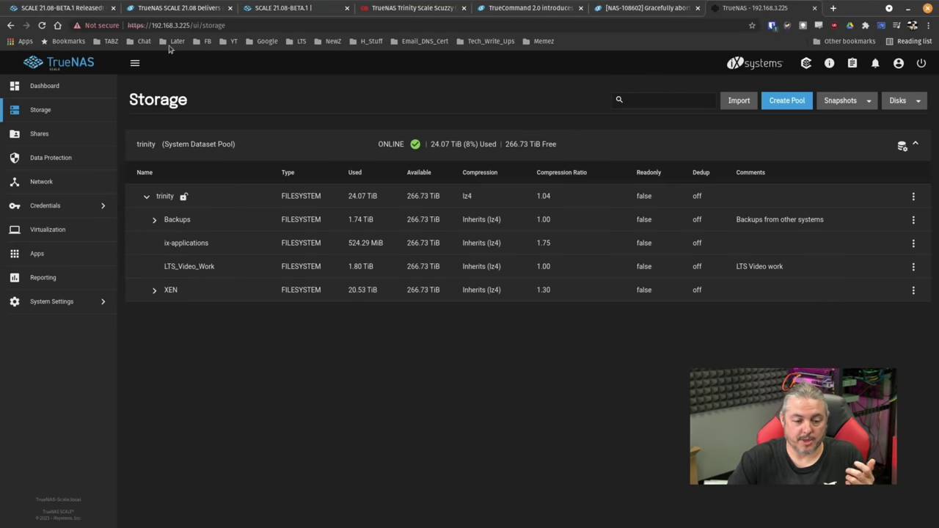
pyautogui.click(154, 219)
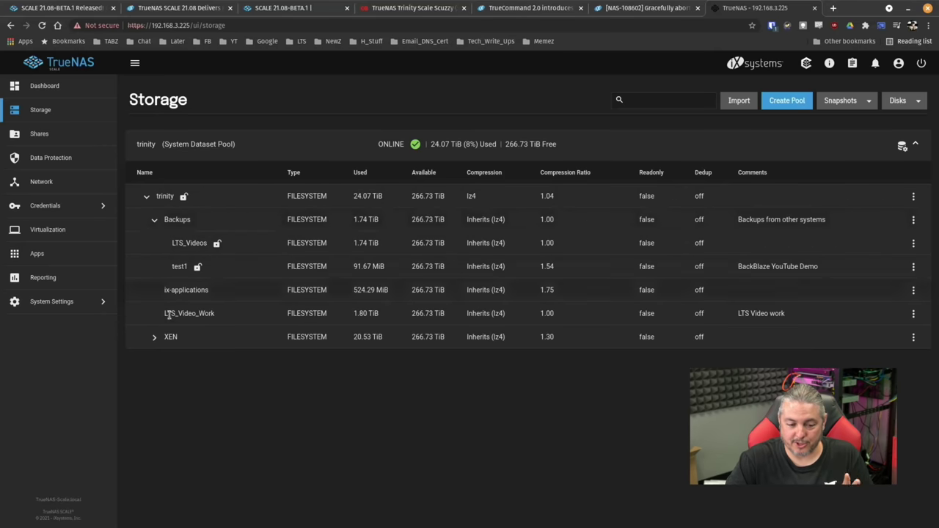
# View LTS_Video_Work's permissions and start editing its ACL.
pyautogui.click(915, 317)
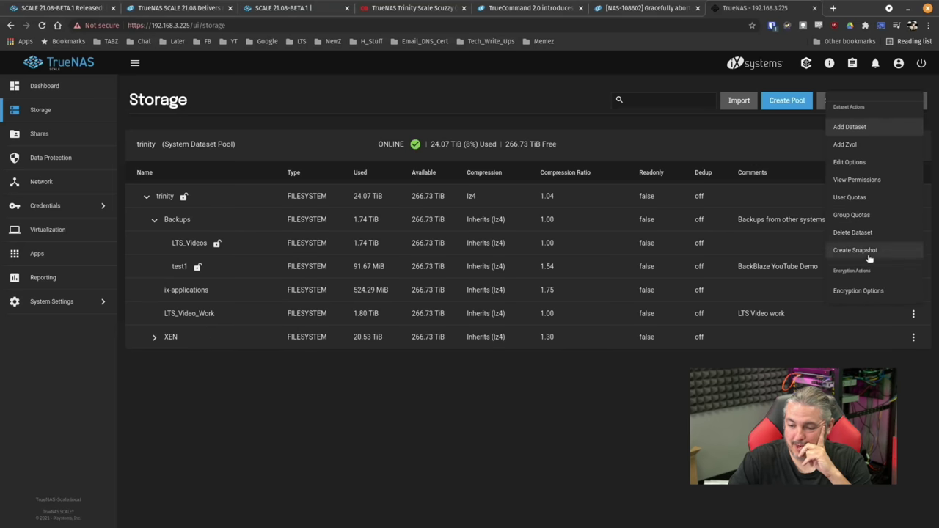
pyautogui.click(868, 179)
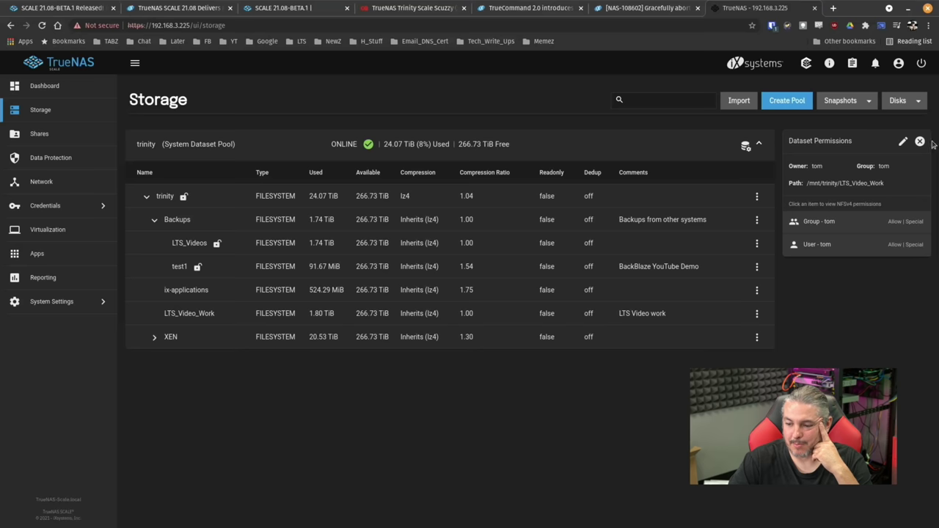
pyautogui.click(902, 143)
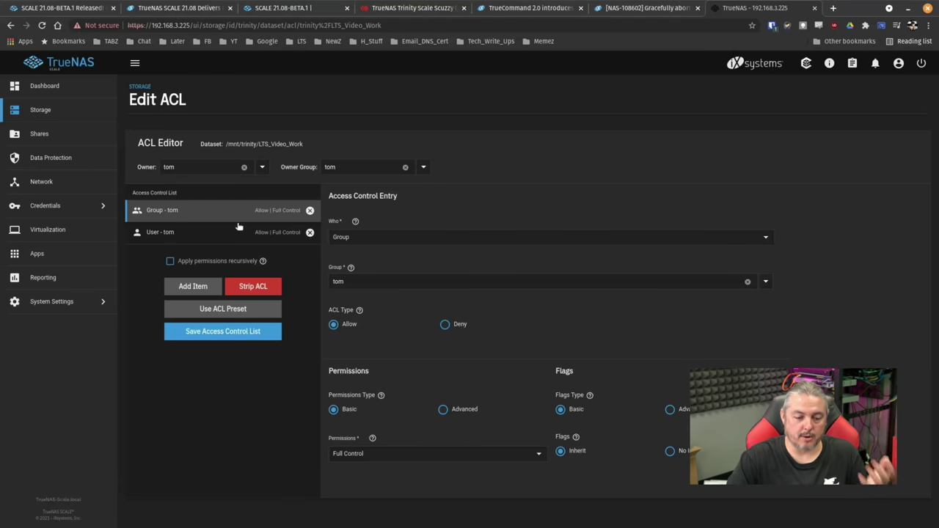
# Browse the default ACL presets without applying one, then inspect the User - tom and Group - tom entries.
pyautogui.click(223, 311)
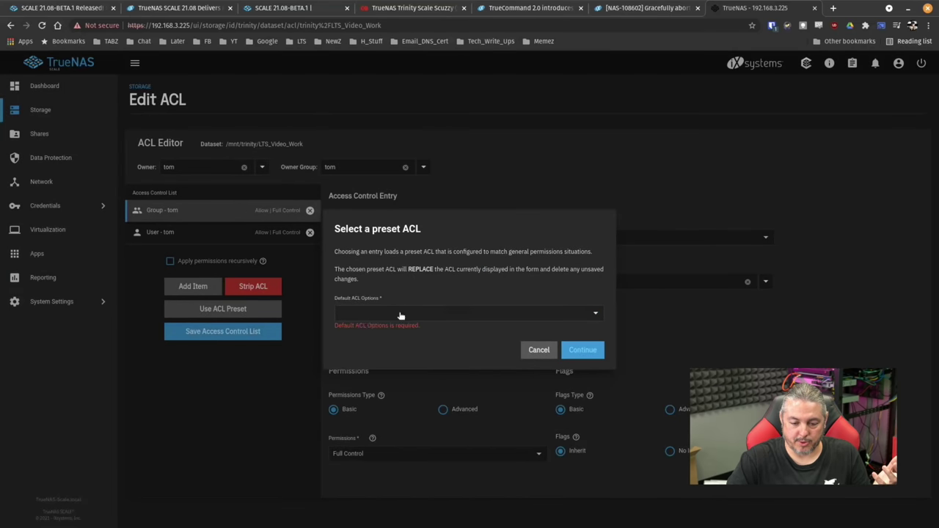
pyautogui.click(402, 313)
pyautogui.click(522, 370)
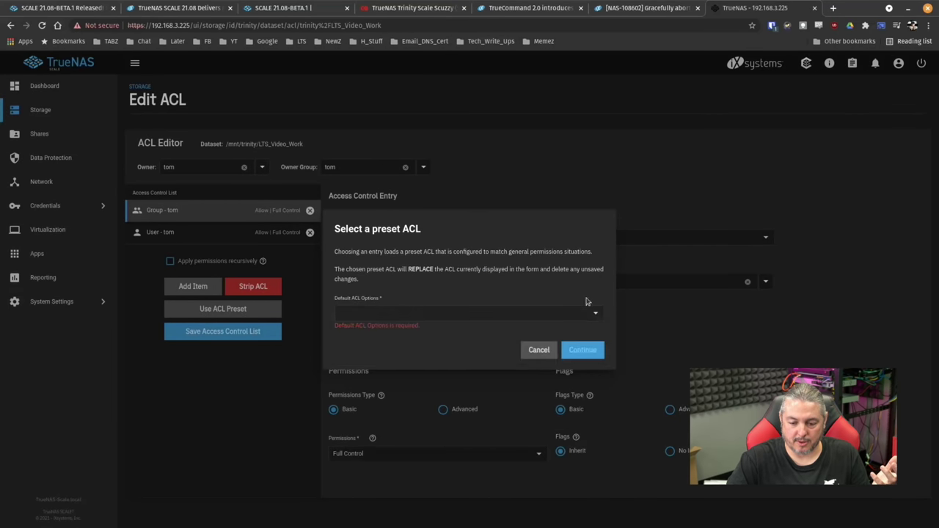
pyautogui.click(539, 349)
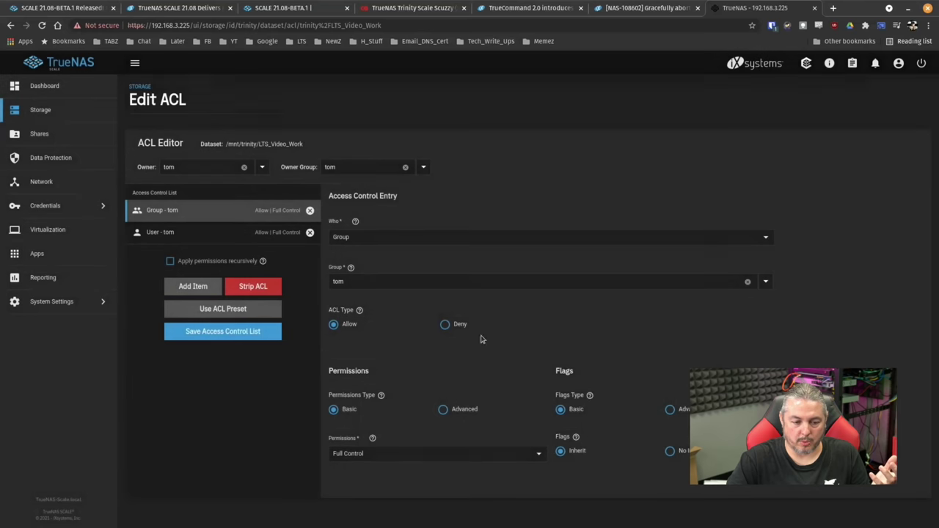
pyautogui.click(175, 238)
pyautogui.click(173, 213)
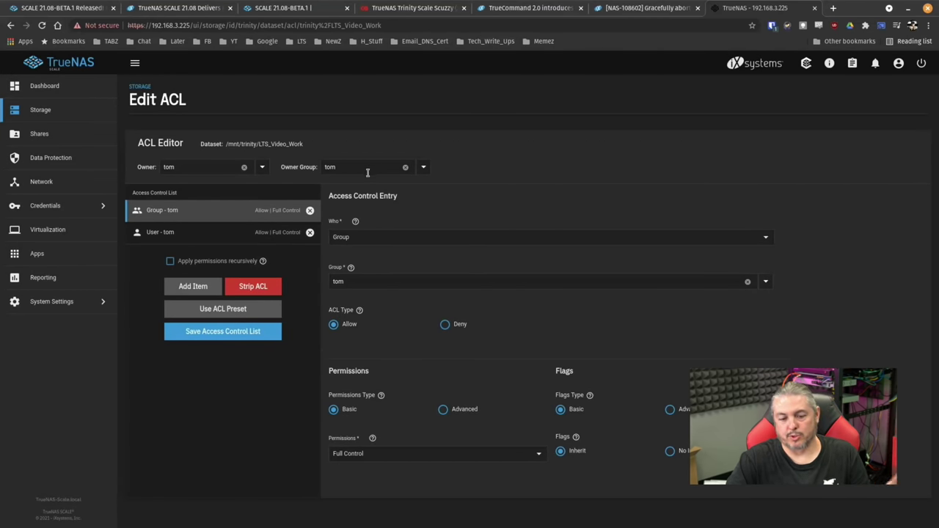
pyautogui.click(193, 287)
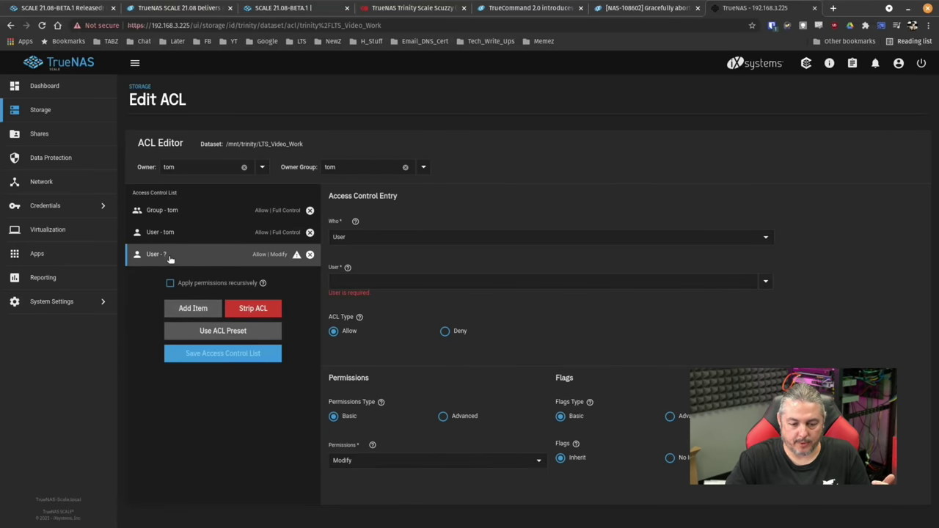
pyautogui.click(372, 237)
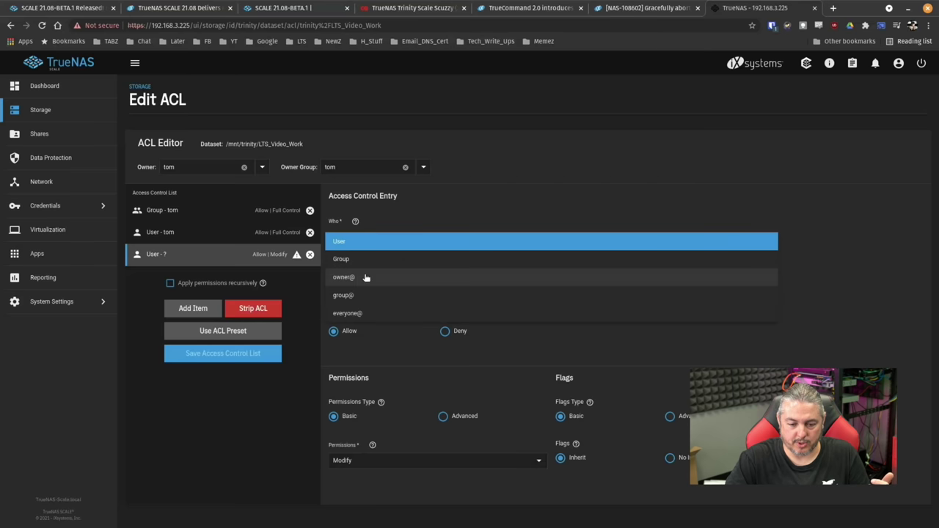
pyautogui.click(369, 274)
pyautogui.click(369, 247)
pyautogui.click(367, 259)
pyautogui.click(369, 244)
pyautogui.click(364, 260)
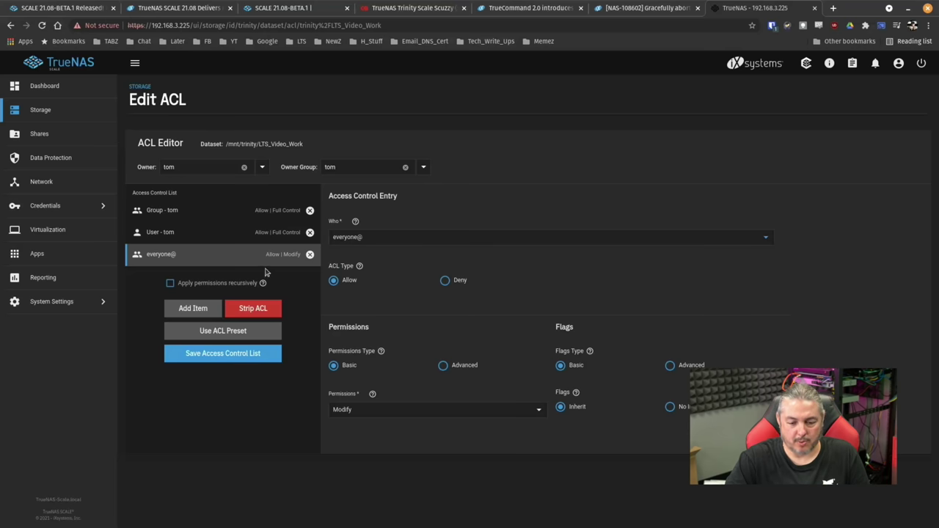
pyautogui.click(378, 410)
pyautogui.click(355, 449)
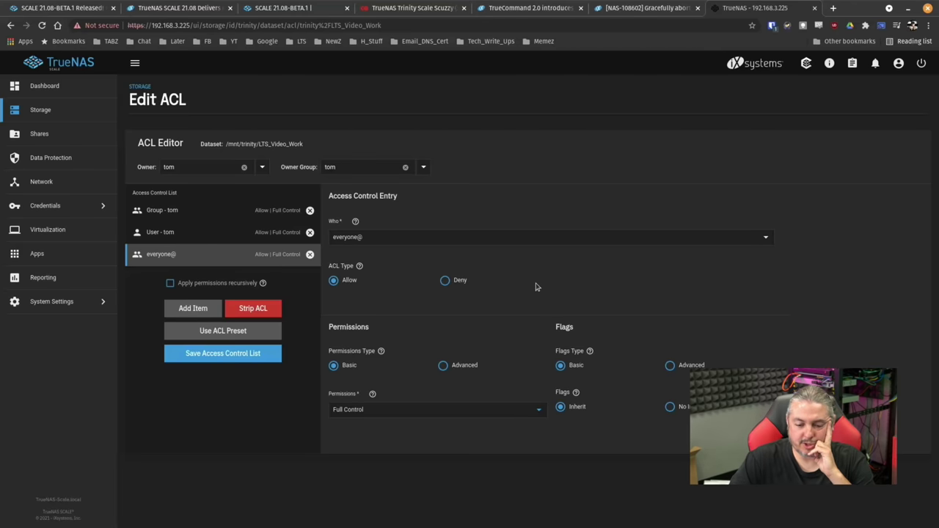
pyautogui.click(456, 370)
pyautogui.scroll(-1, 470, 253)
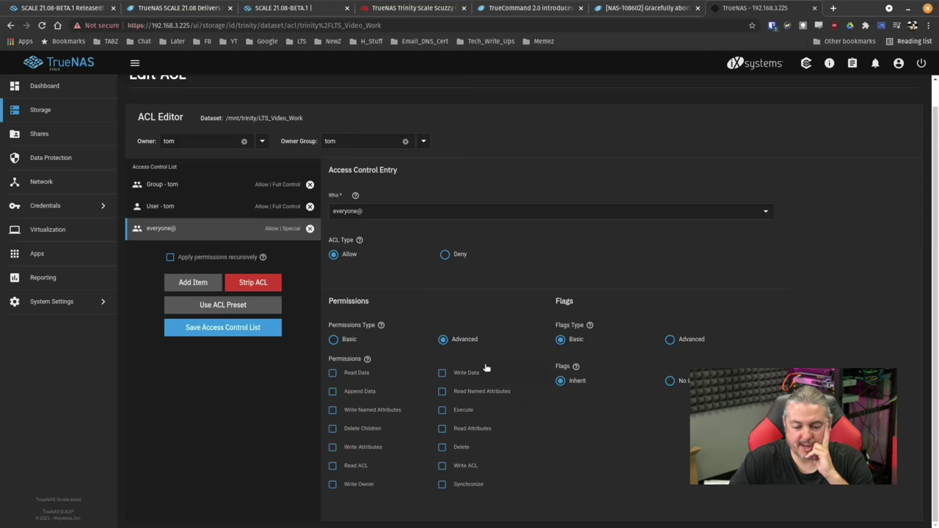
pyautogui.click(349, 339)
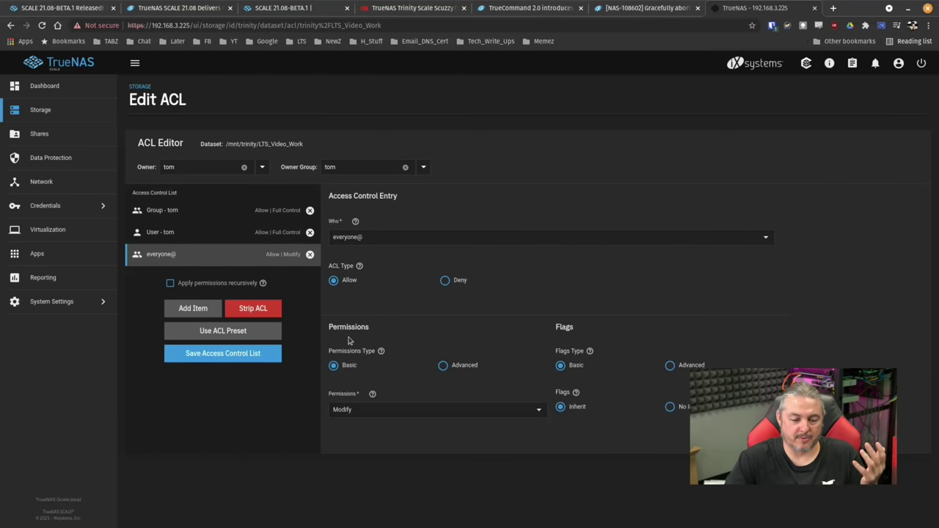
pyautogui.click(310, 254)
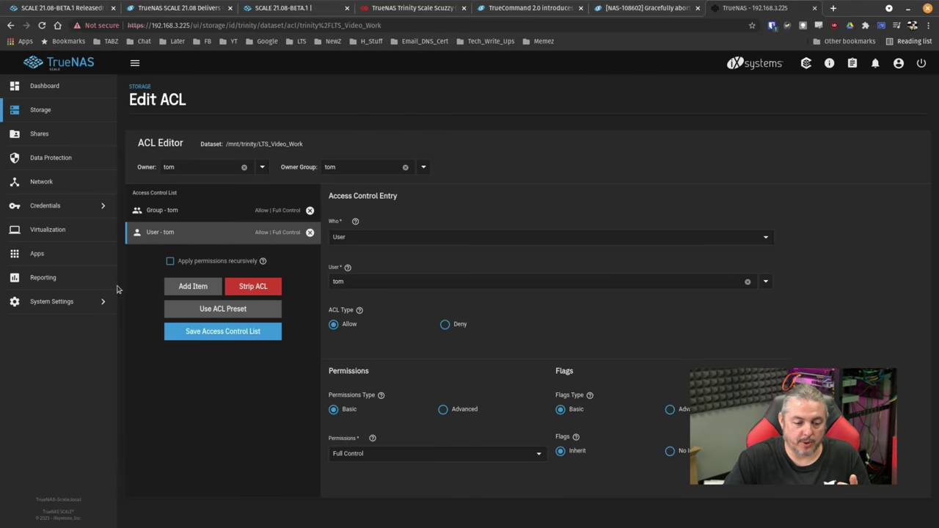
pyautogui.click(179, 261)
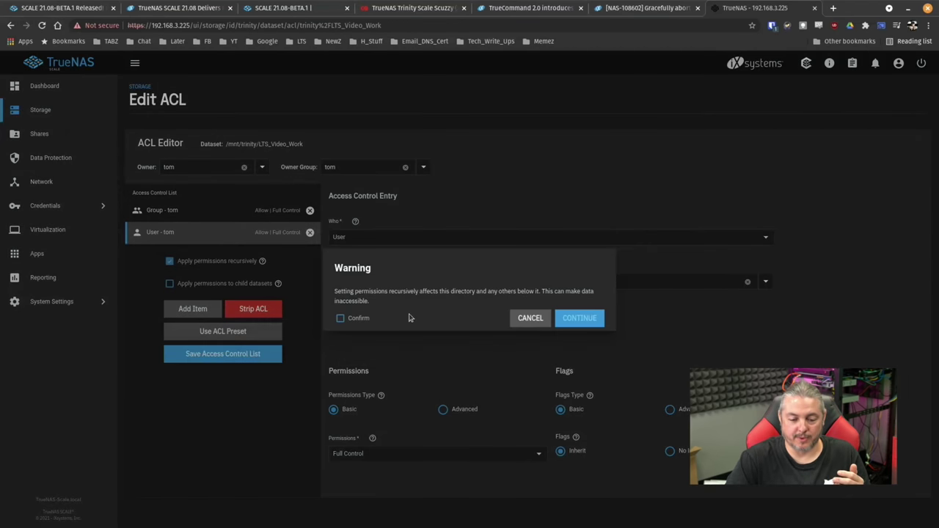
pyautogui.click(356, 318)
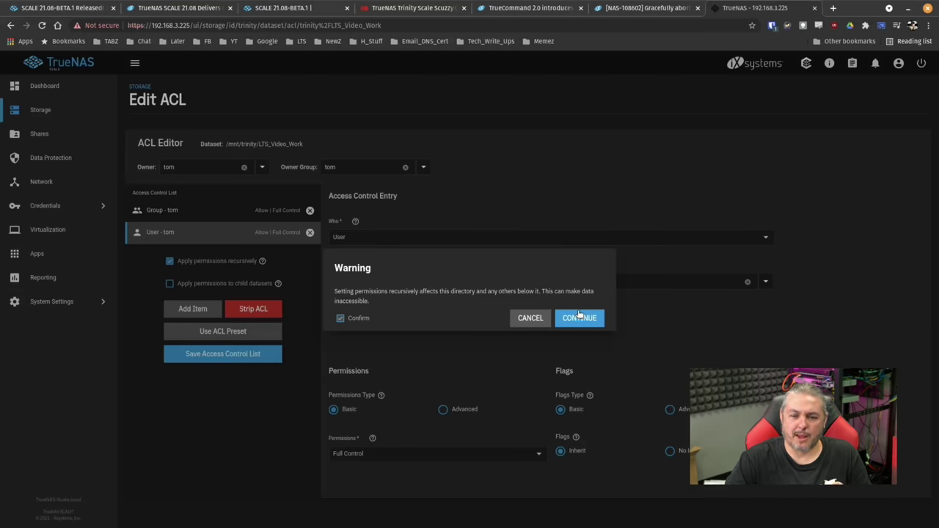
pyautogui.click(534, 318)
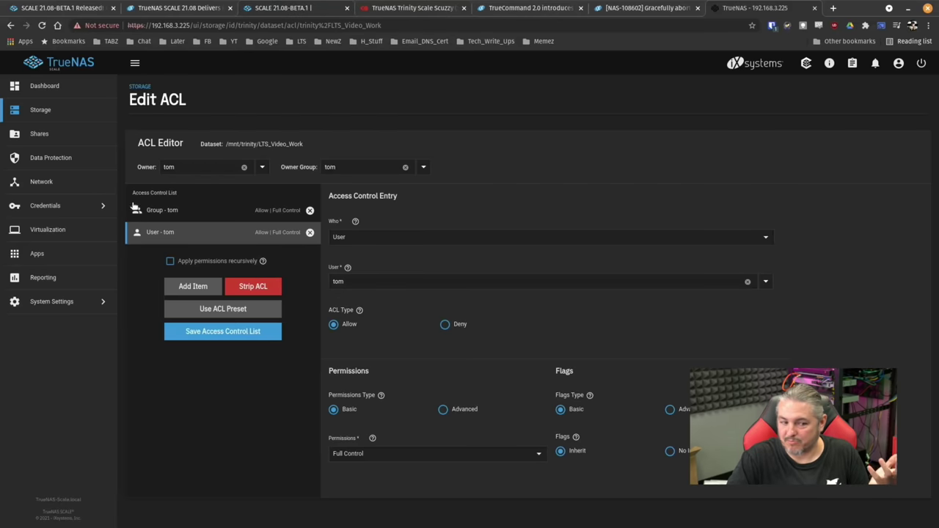
# Review the Dashboard summaries, glance at Xen Orchestra storage stats, then return to TrueNAS.
pyautogui.click(46, 86)
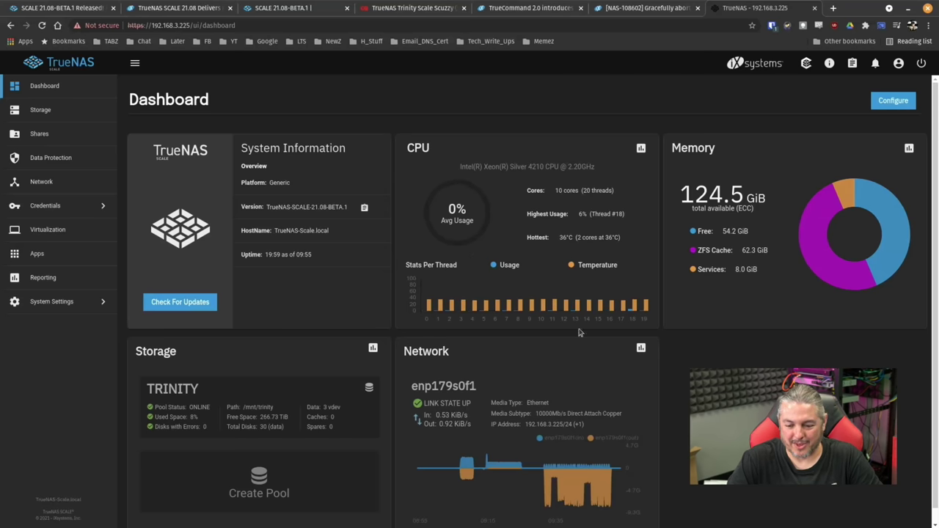
pyautogui.scroll(-1, 617, 399)
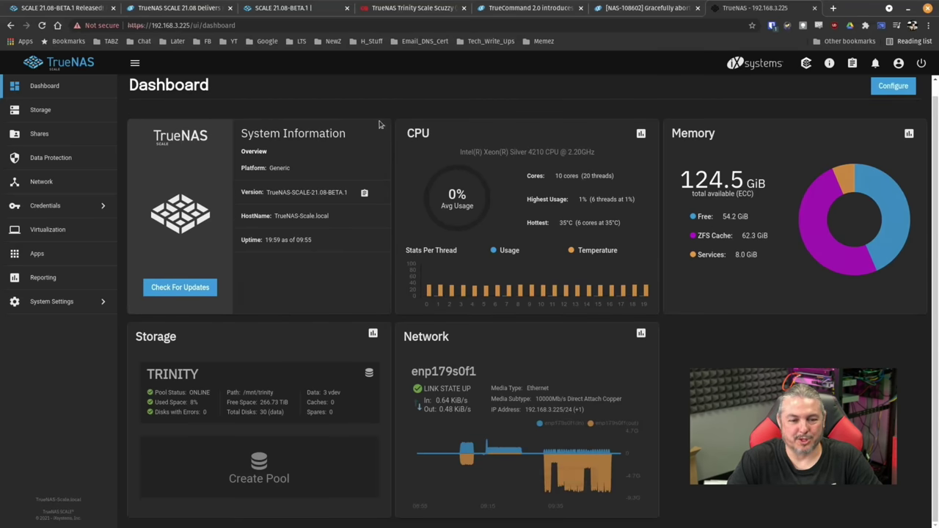
pyautogui.click(429, 10)
pyautogui.moveTo(342, 242)
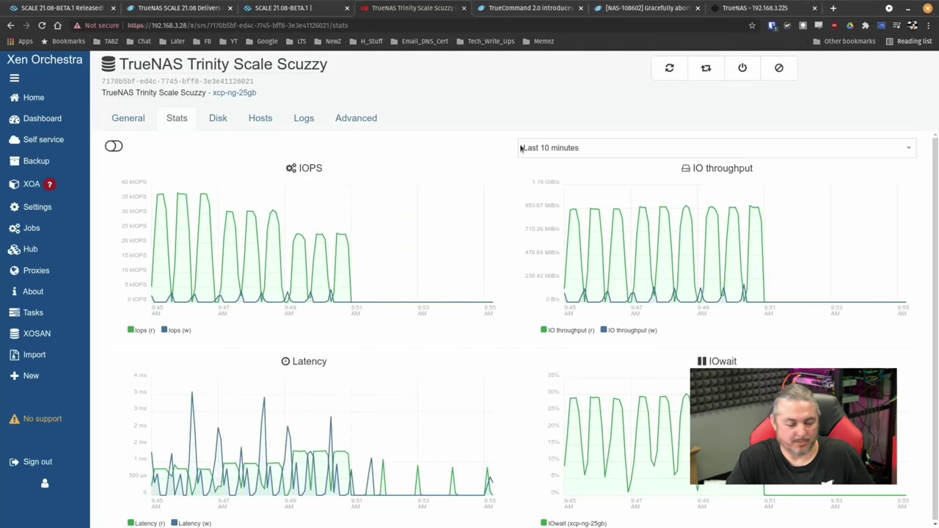
pyautogui.click(798, 9)
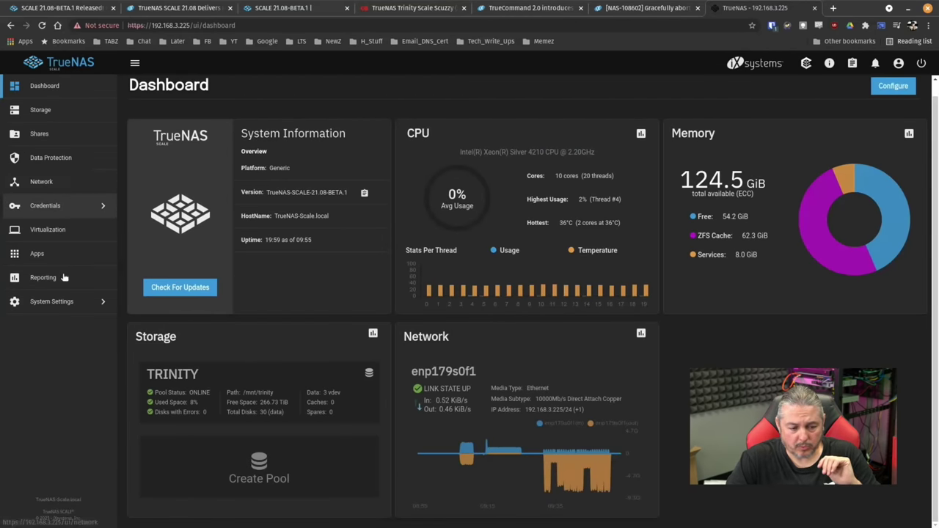
# In the system Shell, change into /mnt/trinity and print the working directory.
pyautogui.click(67, 307)
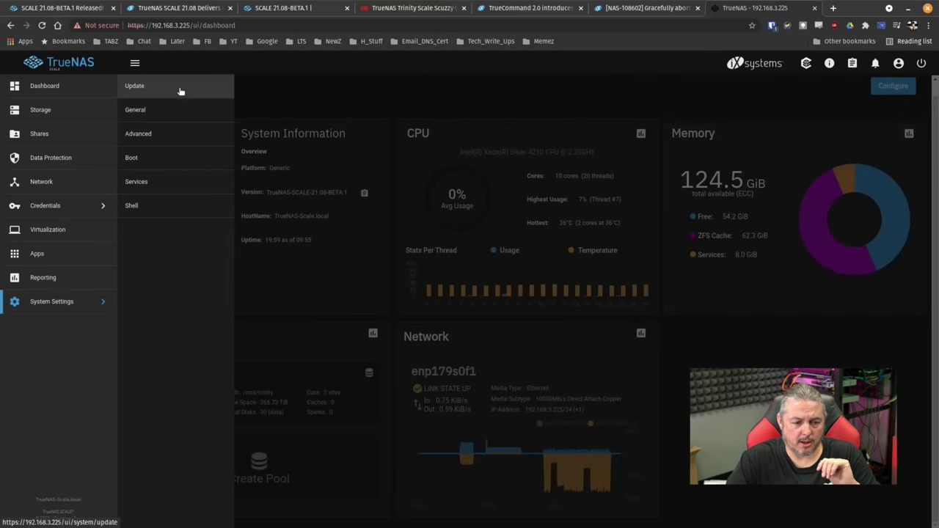
pyautogui.click(166, 206)
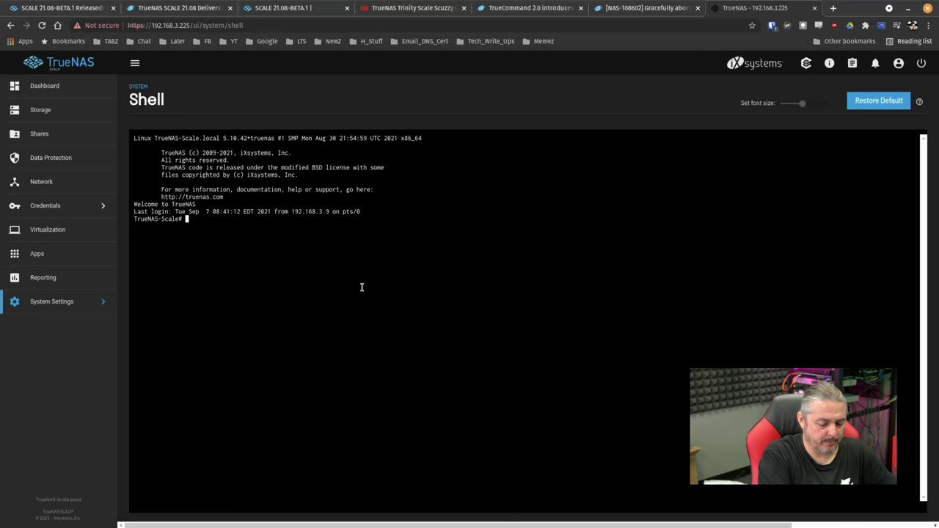
pyautogui.write('cd /mnt/')
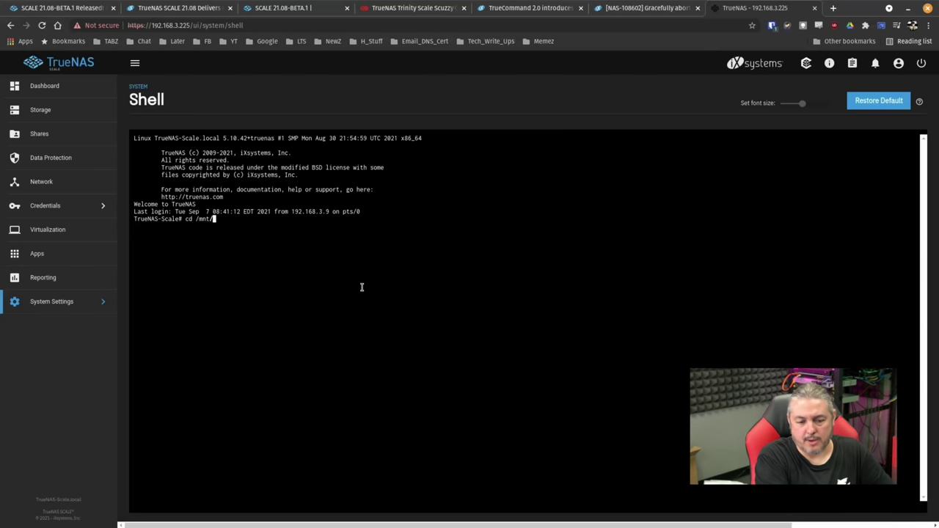
pyautogui.press('BackSpace')
pyautogui.press('Return')
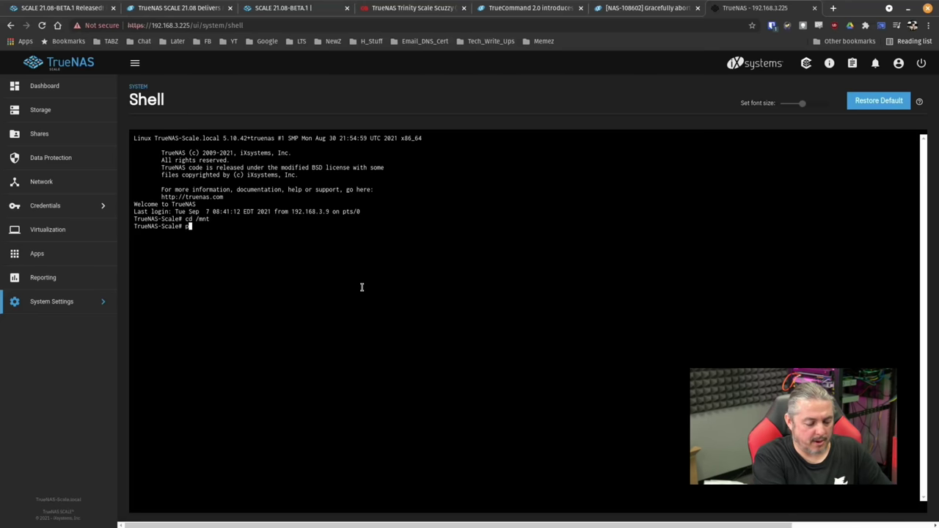
pyautogui.write('cd t')
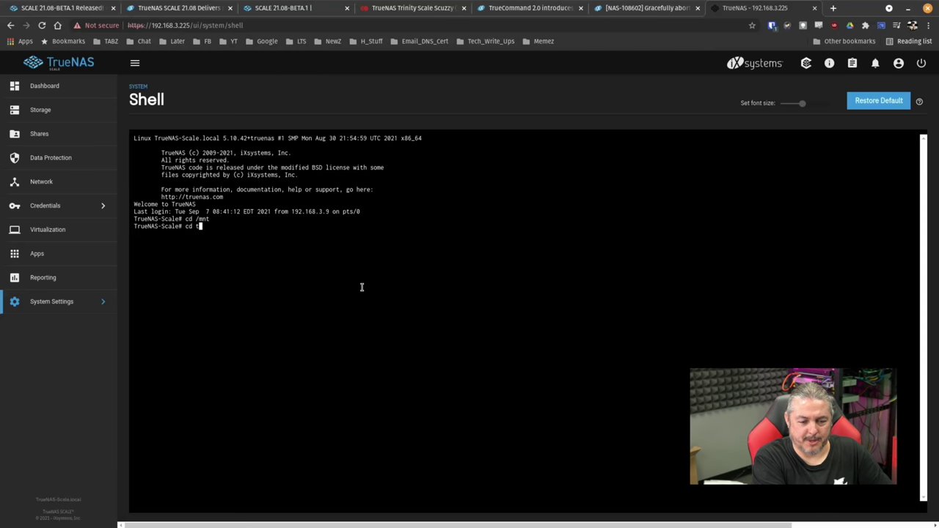
pyautogui.press('Tab')
pyautogui.press('BackSpace')
pyautogui.press('Return')
pyautogui.write('pwd')
pyautogui.press('Return')
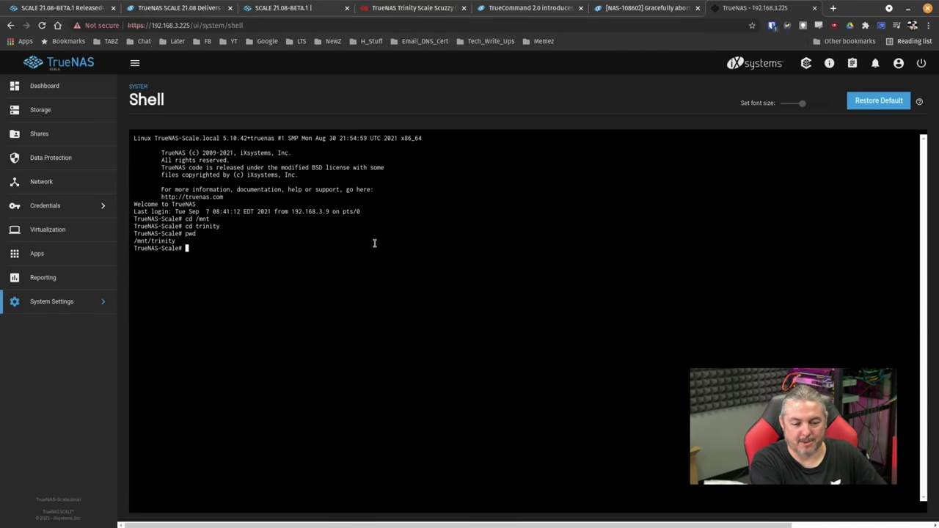
# Exit the shell session and go to the Virtual Machines page.
pyautogui.write('exit')
pyautogui.press('Return')
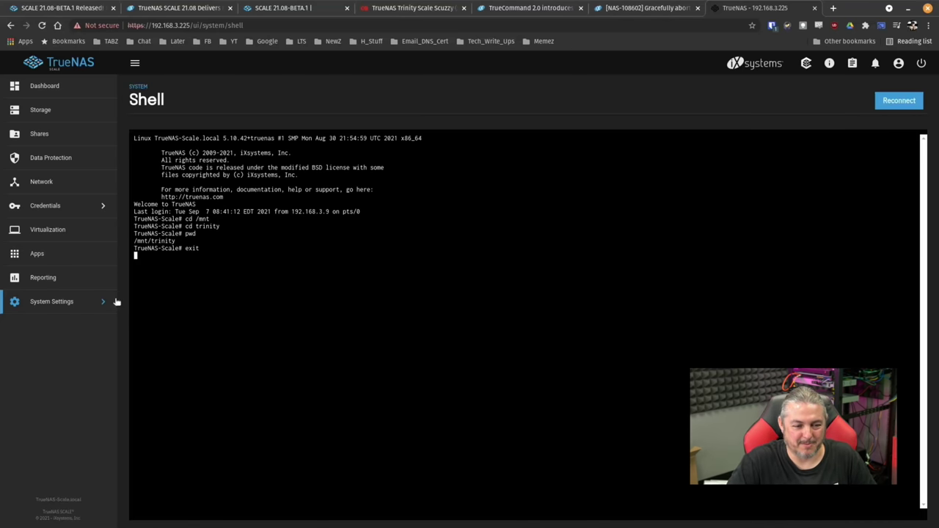
pyautogui.click(53, 231)
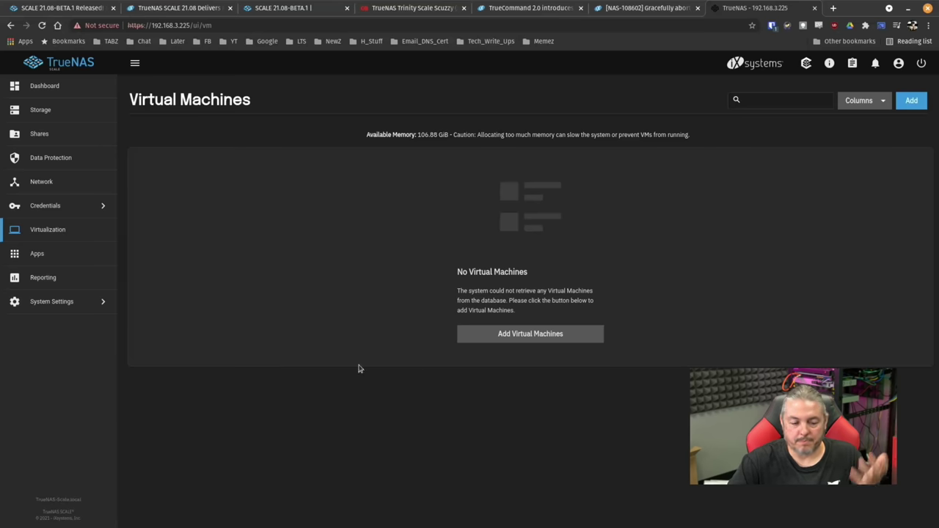
# View the Credentials > 2FA settings (6-digit passwords, interval 30, window 0), then reopen Credentials.
pyautogui.click(52, 215)
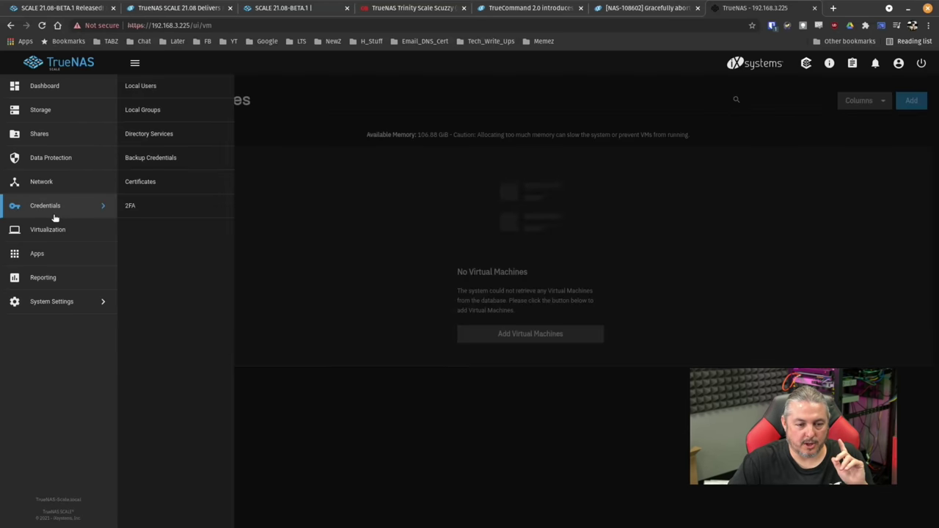
pyautogui.click(177, 206)
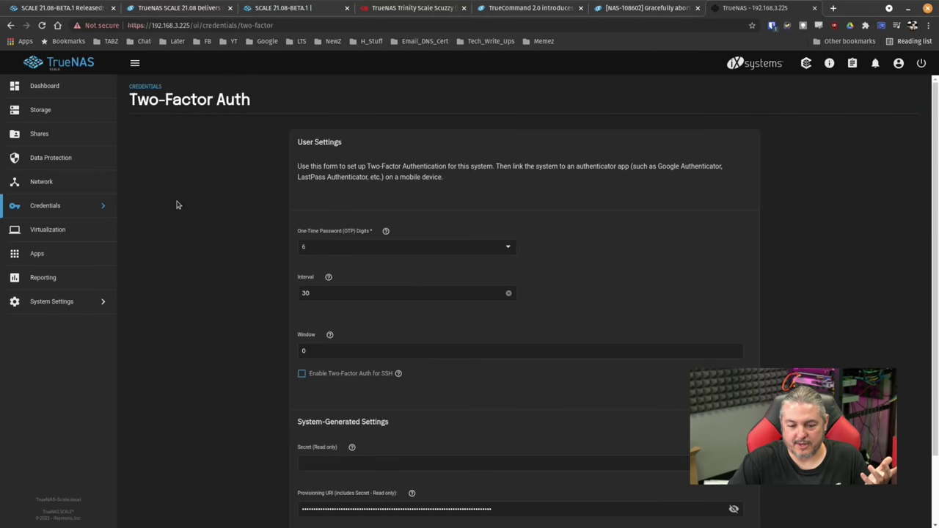
pyautogui.scroll(-2, 505, 250)
pyautogui.scroll(2, 505, 252)
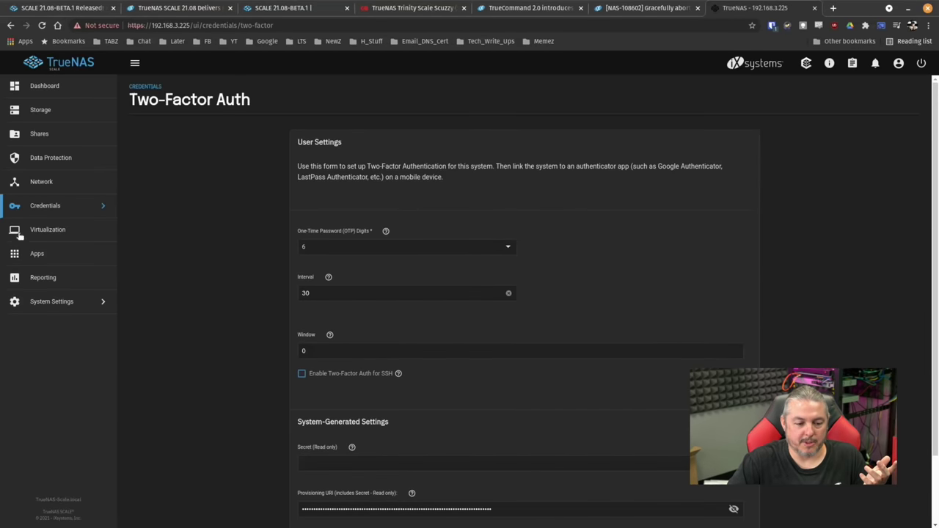
pyautogui.click(44, 206)
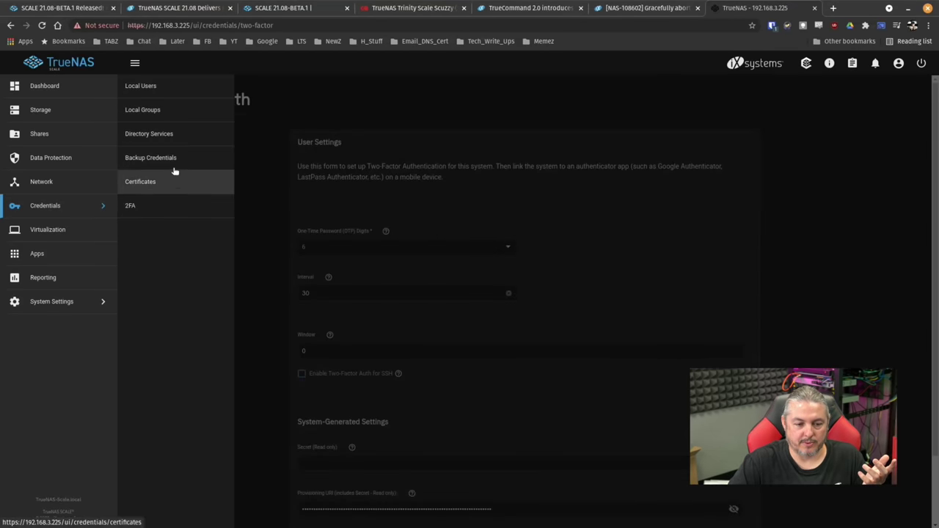
# View the Local Users list, then go to the Data Protection overview of tasks.
pyautogui.click(176, 89)
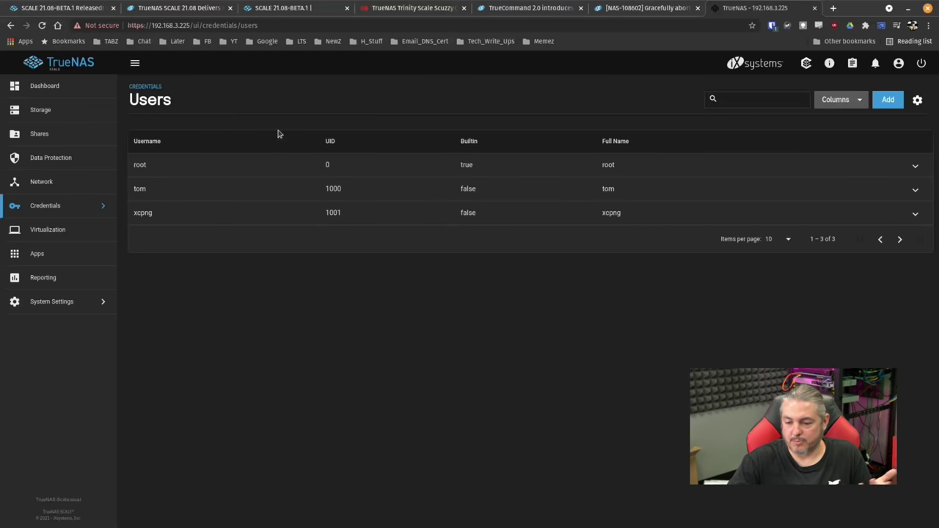
pyautogui.click(89, 157)
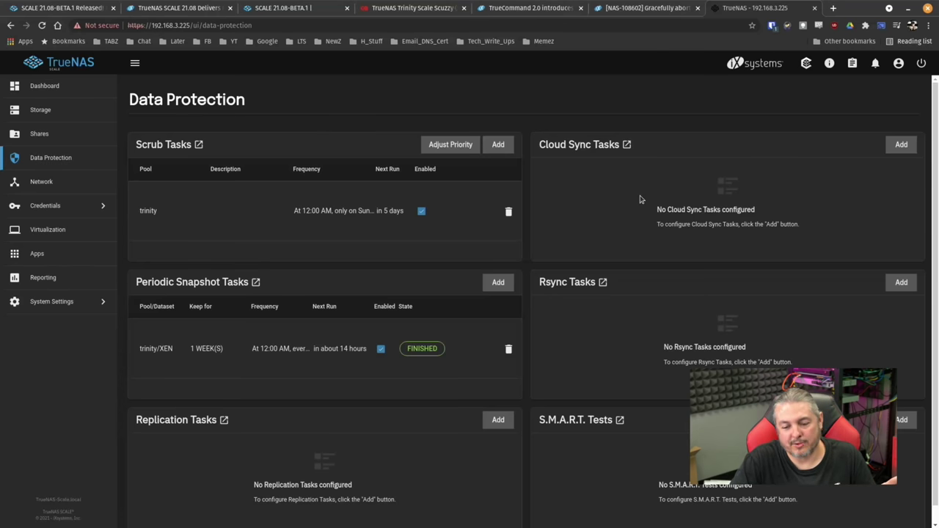
pyautogui.scroll(-1, 640, 199)
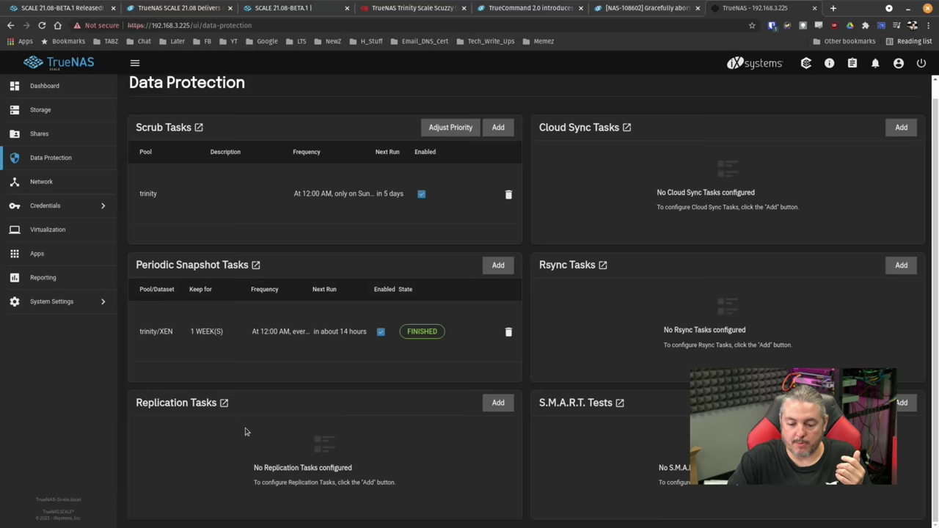
# Start a replication task from this system to a different system, creating a new SSH connection.
pyautogui.click(500, 404)
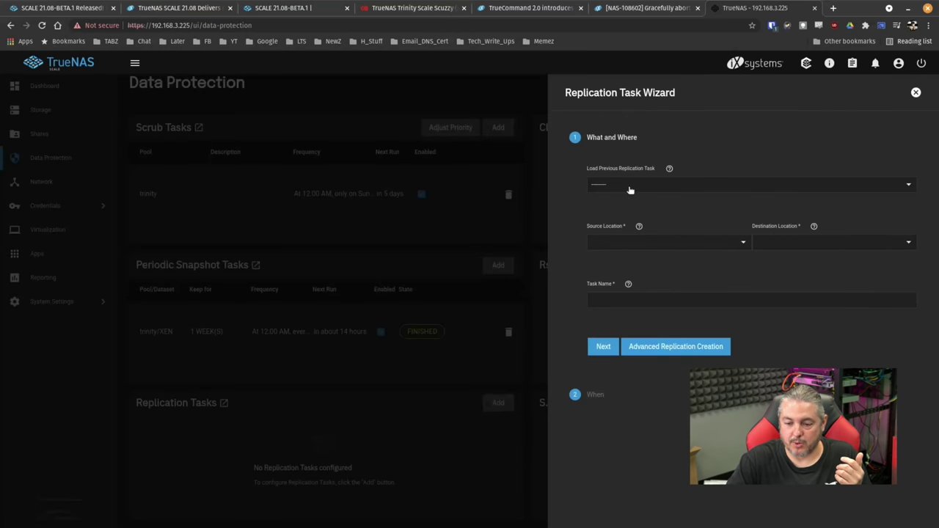
pyautogui.click(628, 190)
pyautogui.click(628, 193)
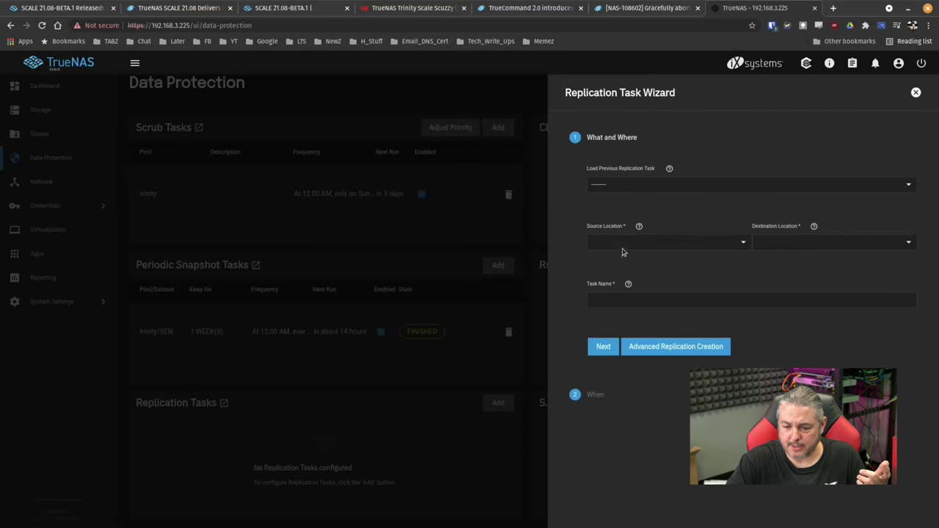
pyautogui.click(624, 244)
pyautogui.click(623, 247)
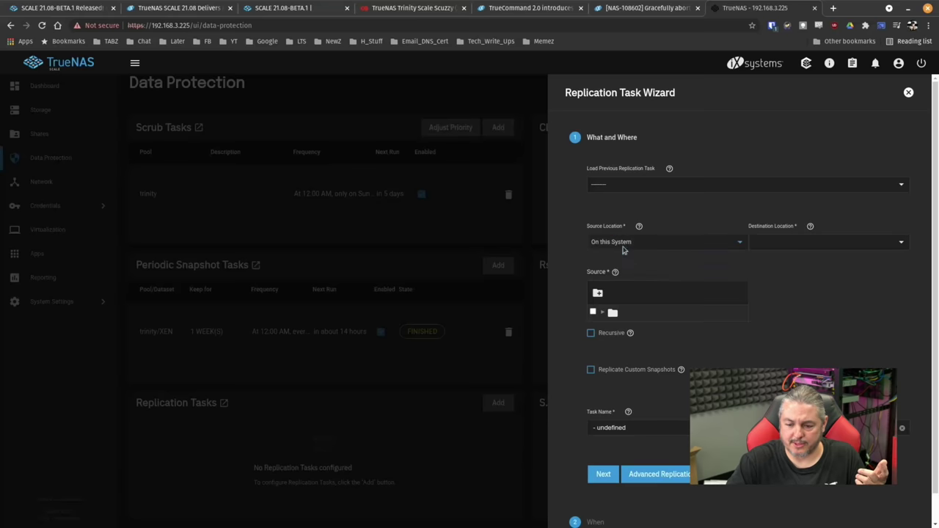
pyautogui.click(810, 242)
pyautogui.click(792, 266)
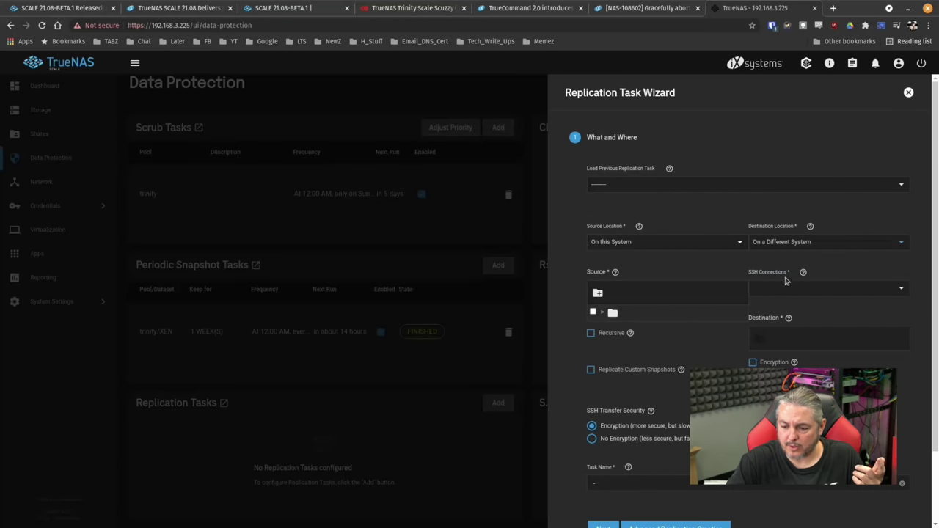
pyautogui.click(779, 292)
pyautogui.click(777, 297)
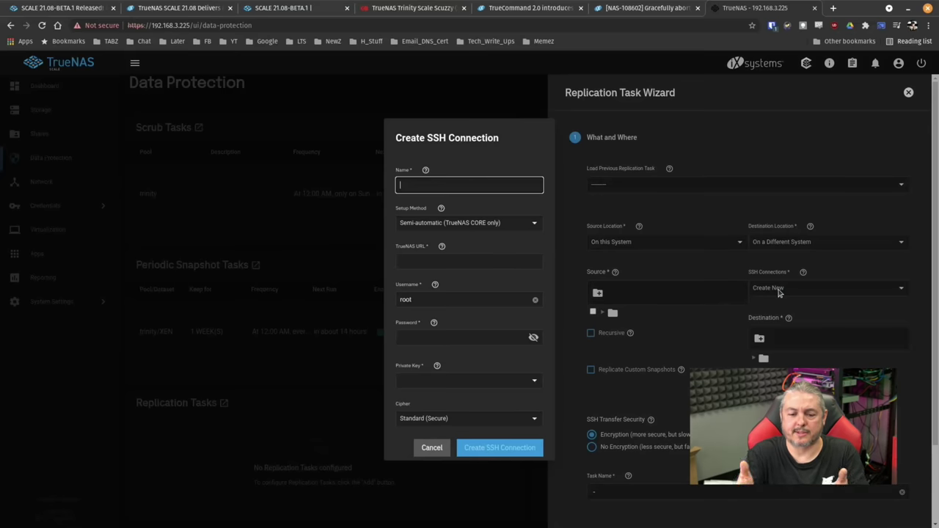
pyautogui.click(485, 229)
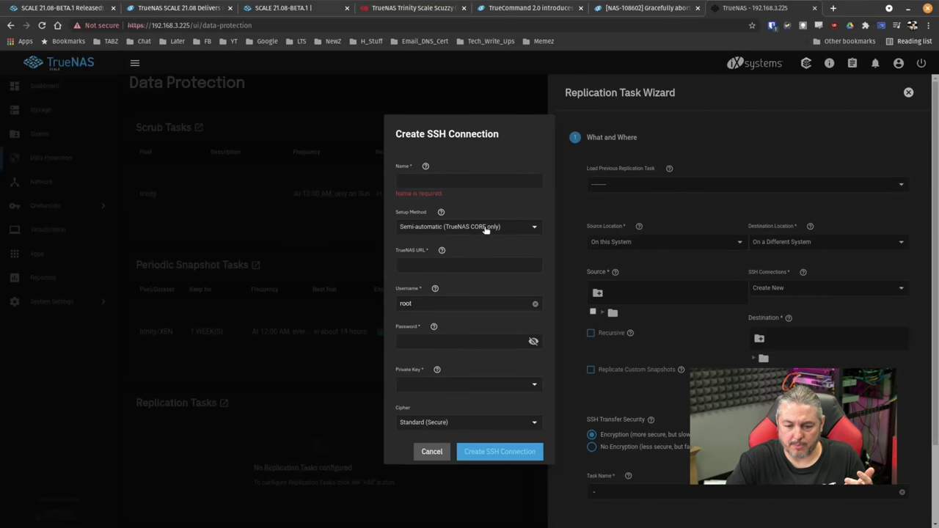
pyautogui.click(485, 227)
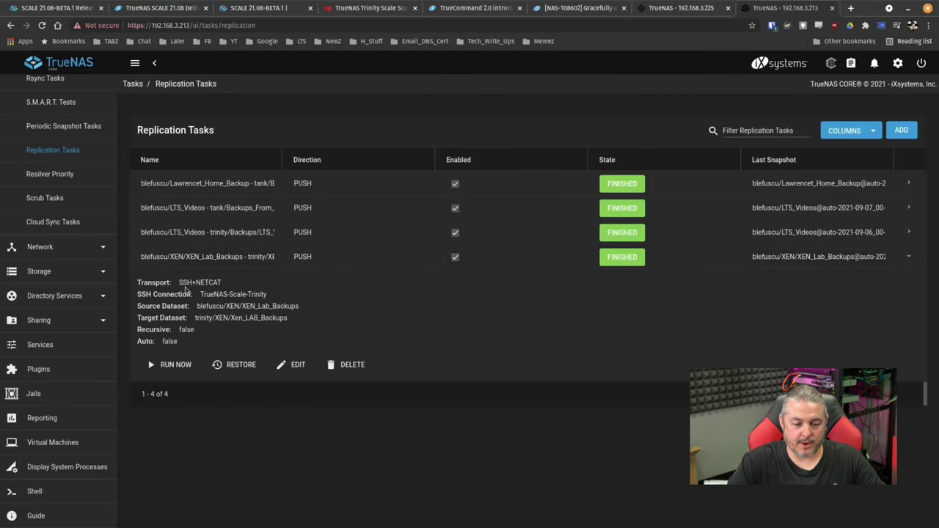
pyautogui.moveTo(185, 283); pyautogui.dragTo(236, 295)
pyautogui.doubleClick(237, 294)
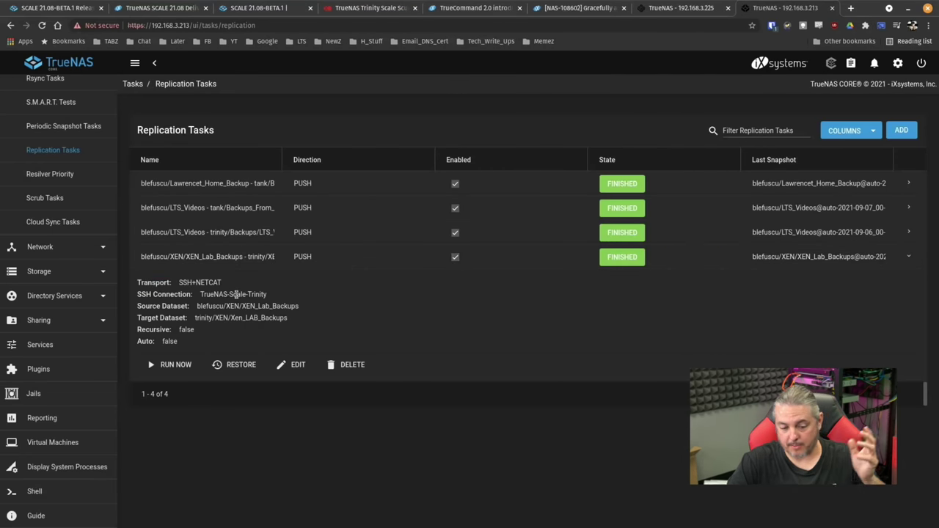
pyautogui.tripleClick(237, 294)
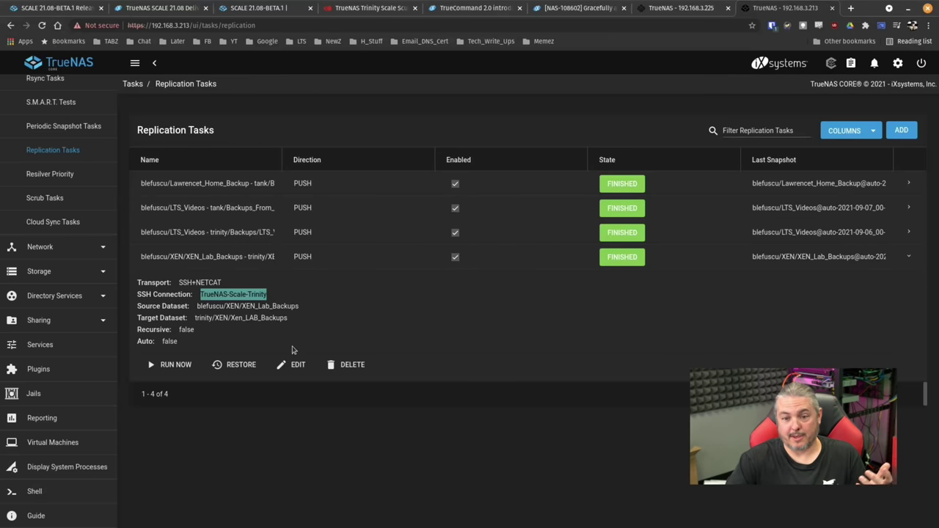
pyautogui.click(683, 7)
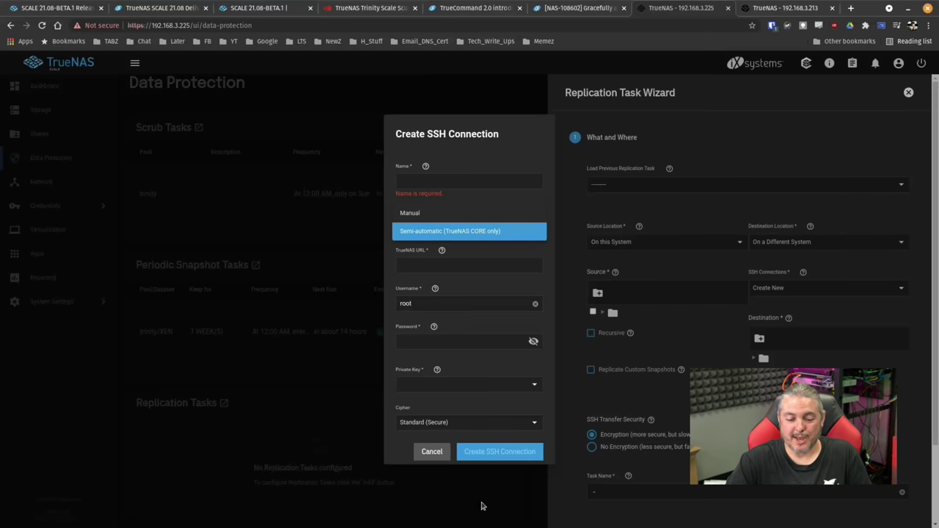
# Cancel the new SSH connection and close the Replication Task Wizard.
pyautogui.click(431, 452)
pyautogui.click(432, 451)
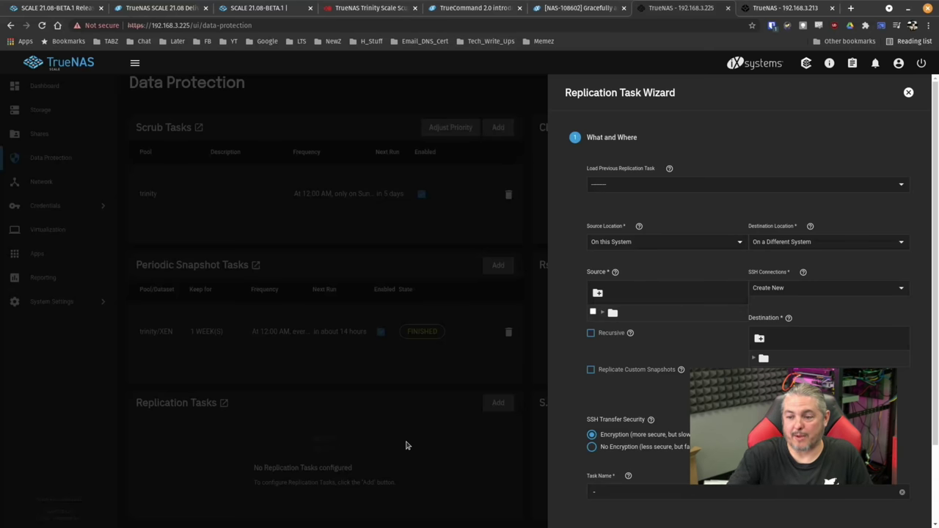
pyautogui.click(907, 94)
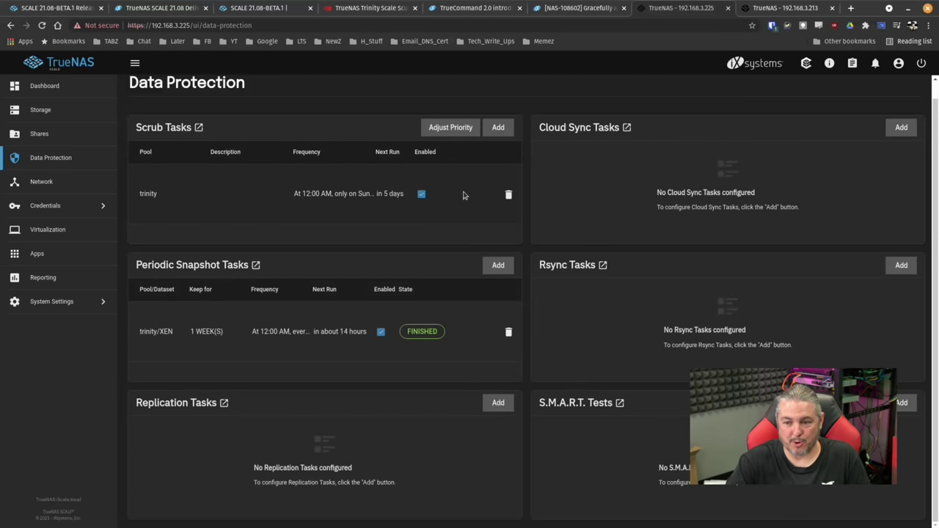
# On the TrueNAS CORE system, open System > View Enclosure to see the blefuscu pool's disks.
pyautogui.click(785, 8)
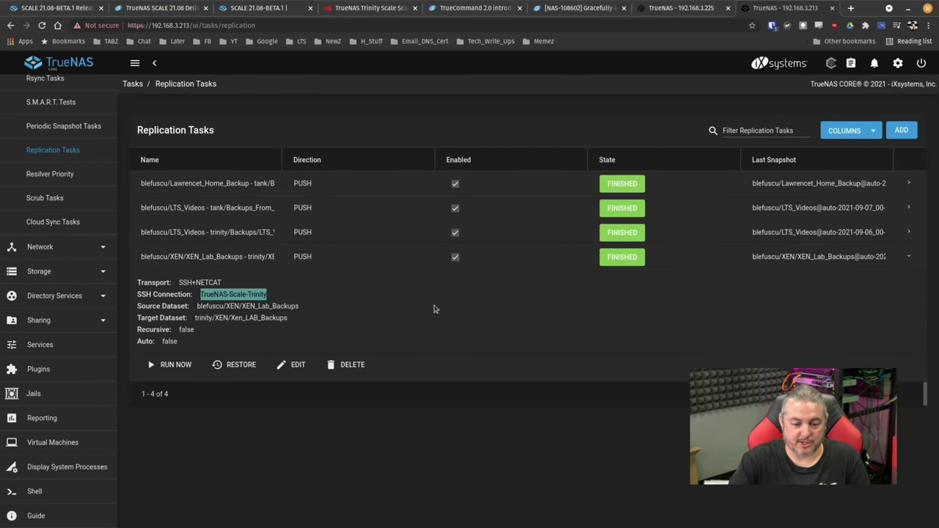
pyautogui.scroll(5, 92, 227)
pyautogui.click(53, 182)
pyautogui.scroll(-2, 59, 198)
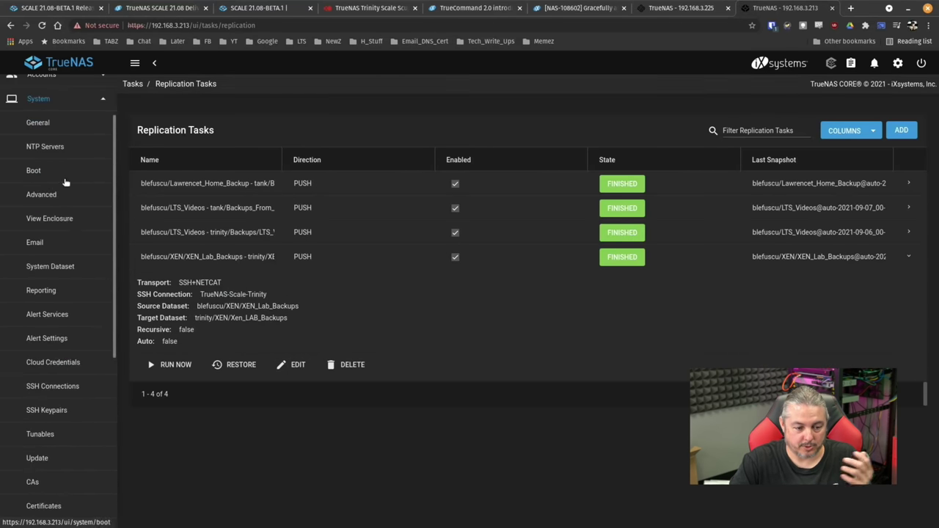
pyautogui.click(66, 220)
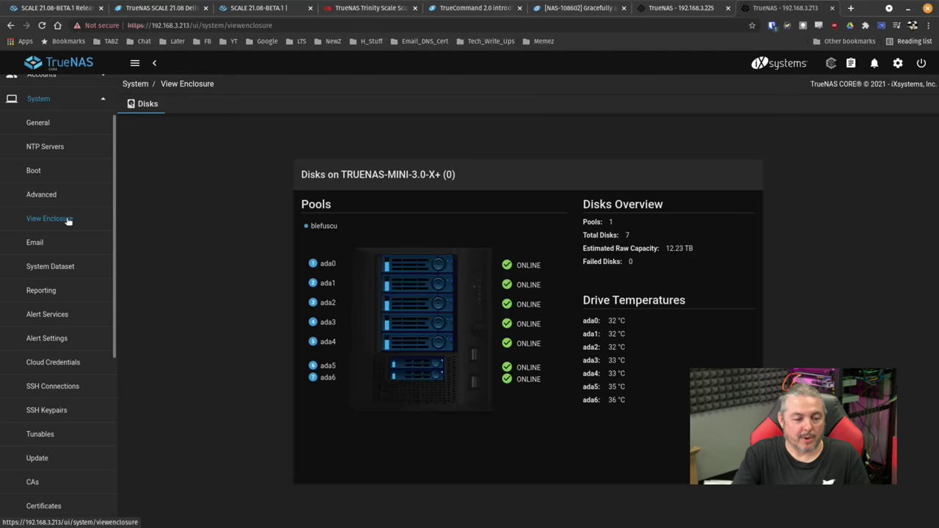
pyautogui.scroll(2, 67, 220)
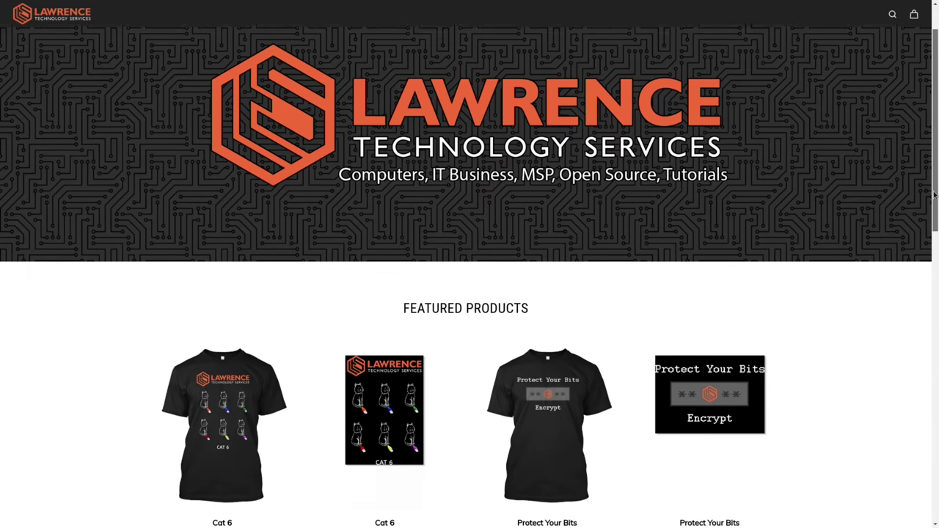
# Check the Cat 6 tee in the shop, then open and read the DNS Malware Filtering Compared forum topic.
pyautogui.moveTo(929, 226); pyautogui.dragTo(862, 292)
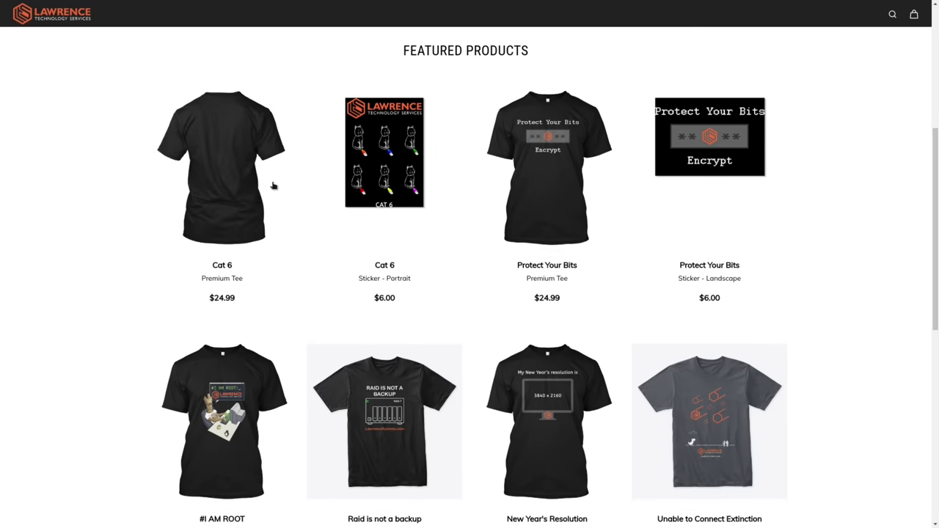
pyautogui.click(230, 155)
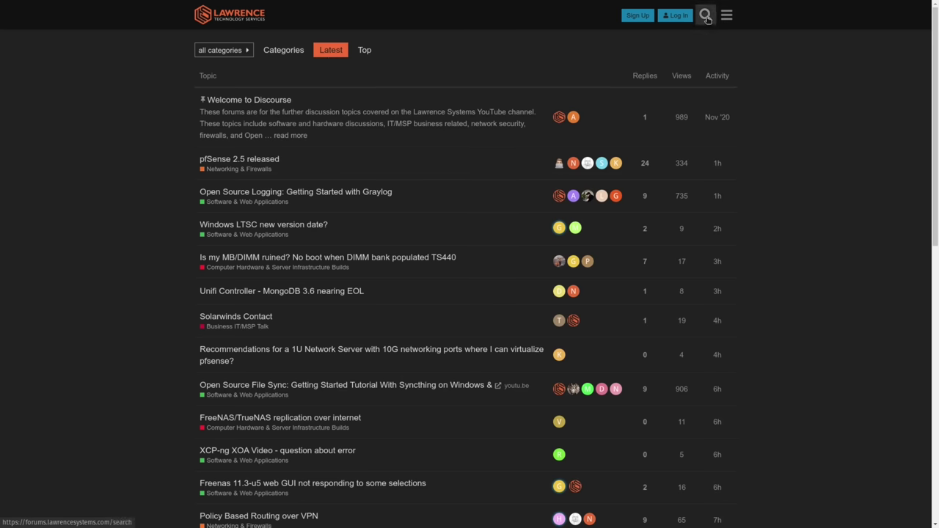
pyautogui.click(705, 15)
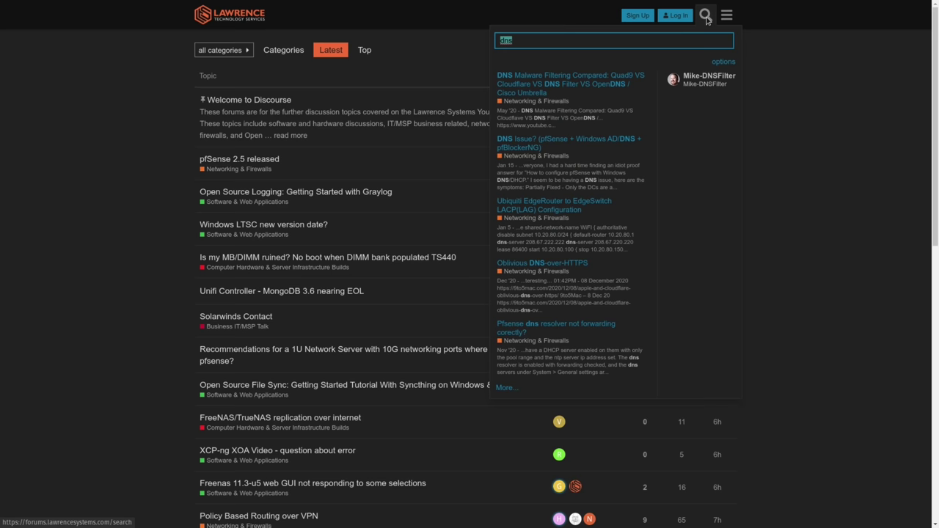
pyautogui.click(593, 77)
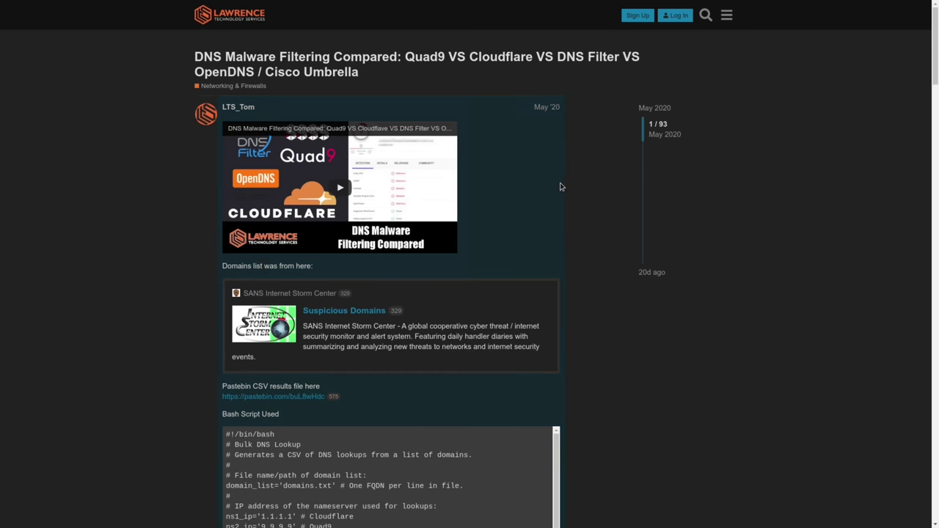
pyautogui.scroll(-5, 599, 183)
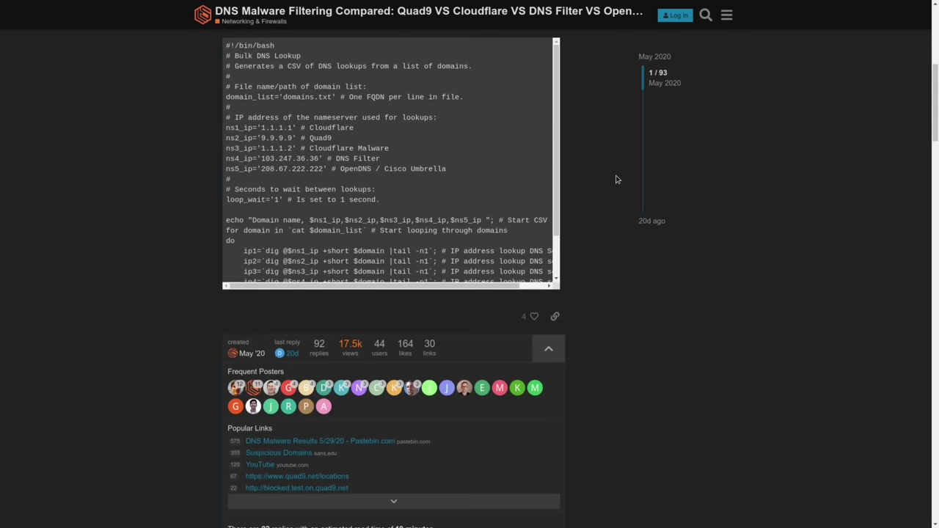
pyautogui.scroll(-7, 616, 180)
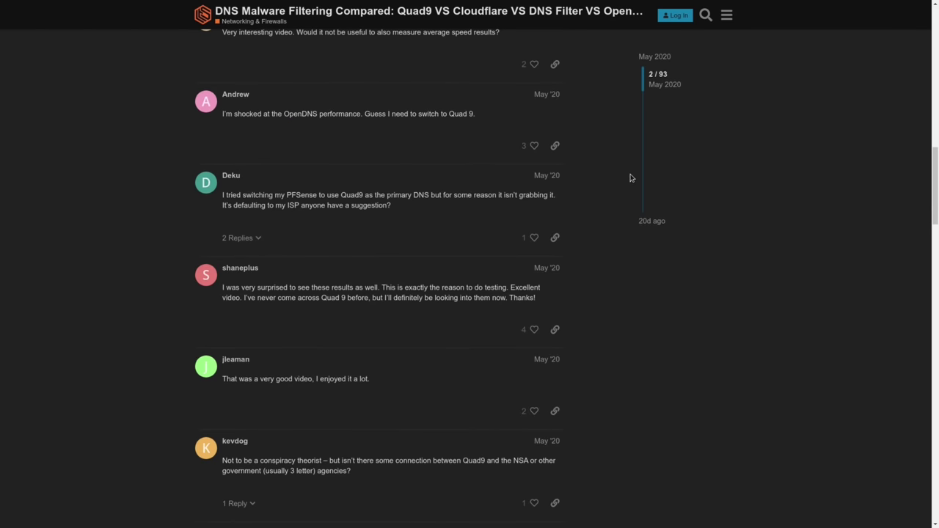